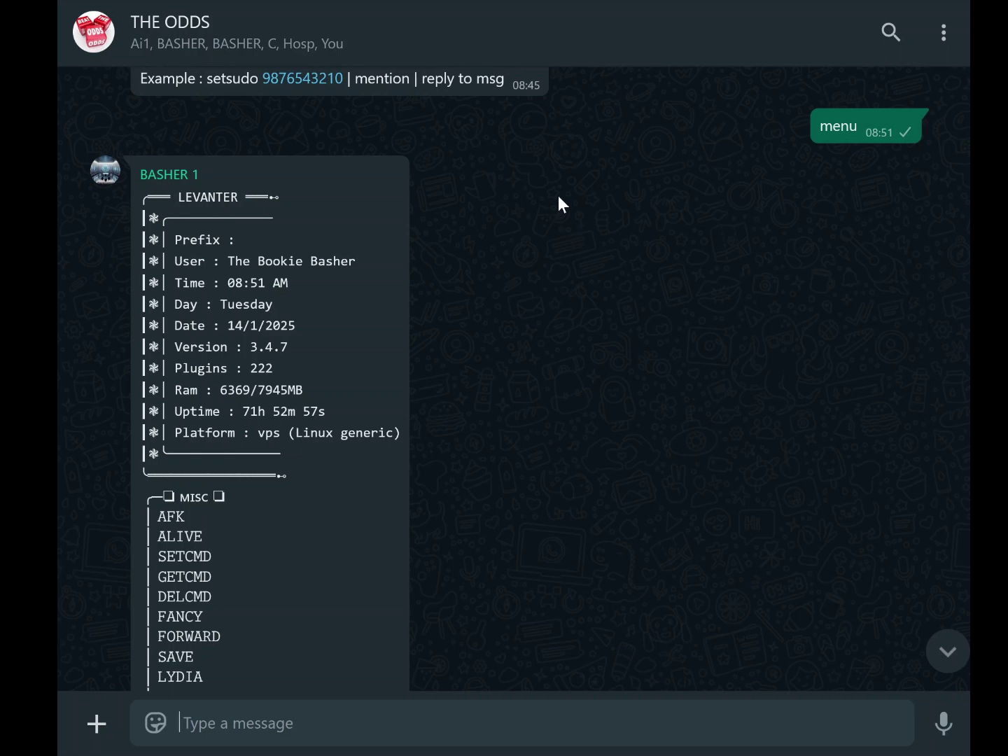
- Look through the bot's menu message, from the MISC commands down to the SCHEDULE section
scroll(558, 202, down, 2)
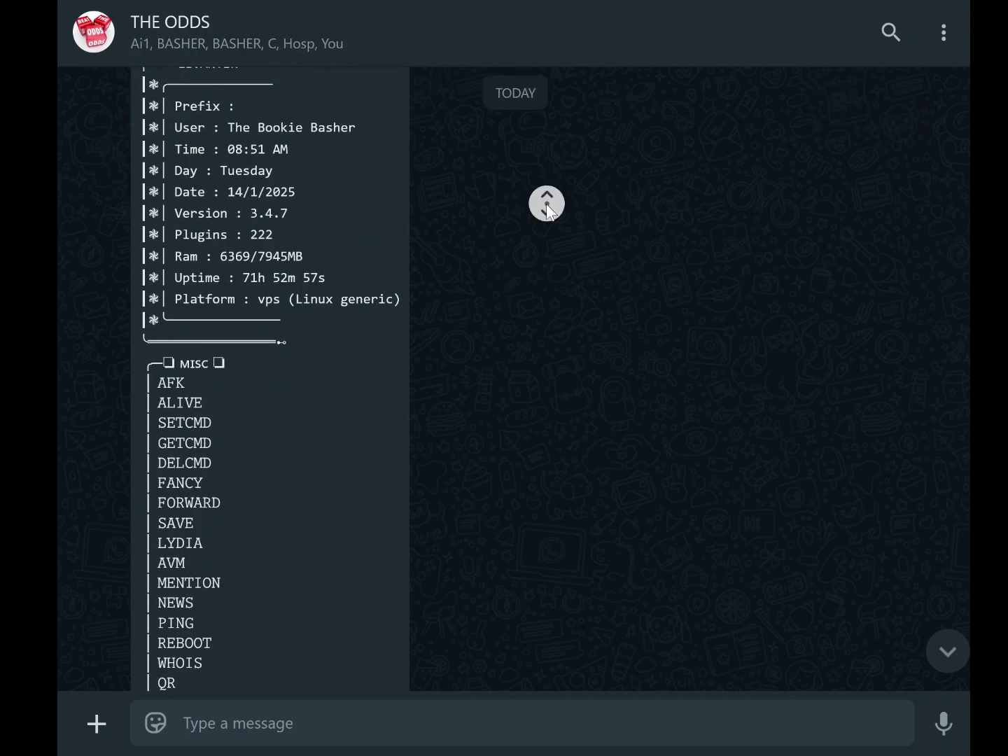
scroll(549, 237, down, 4)
middle_click(548, 236)
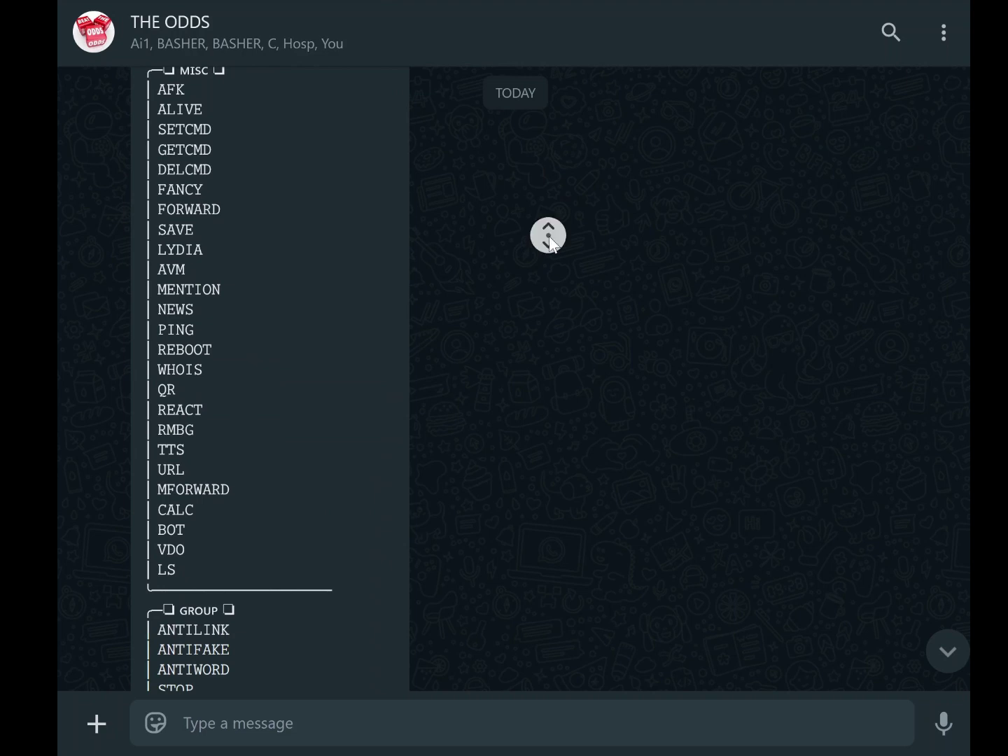
scroll(553, 256, down, 8)
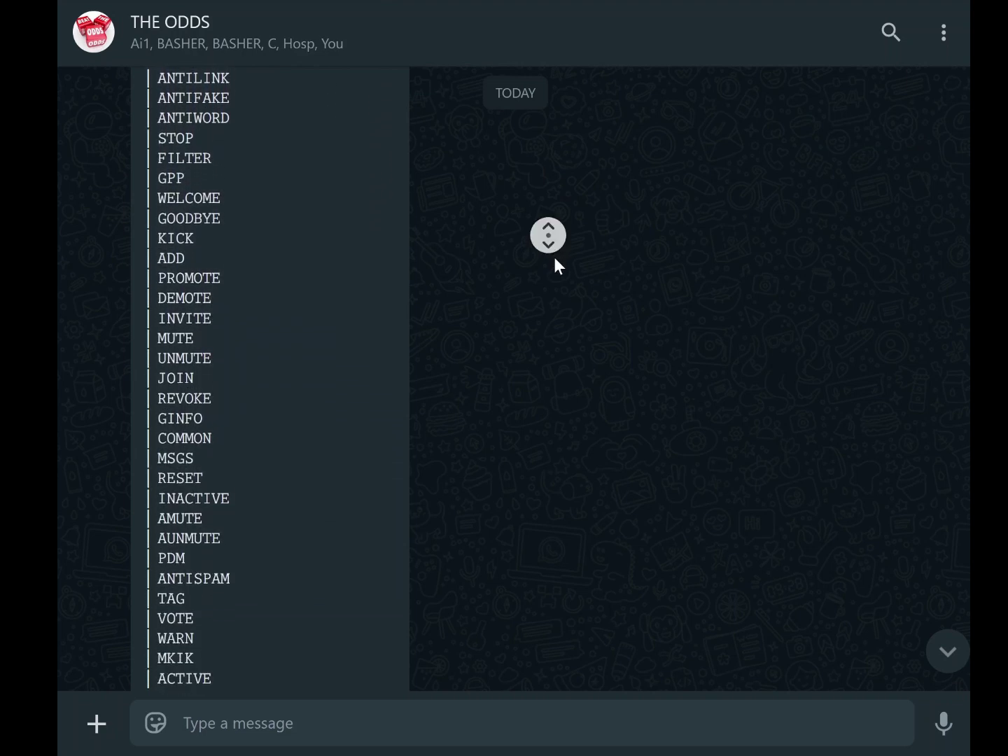
scroll(555, 259, down, 2)
scroll(551, 244, down, 2)
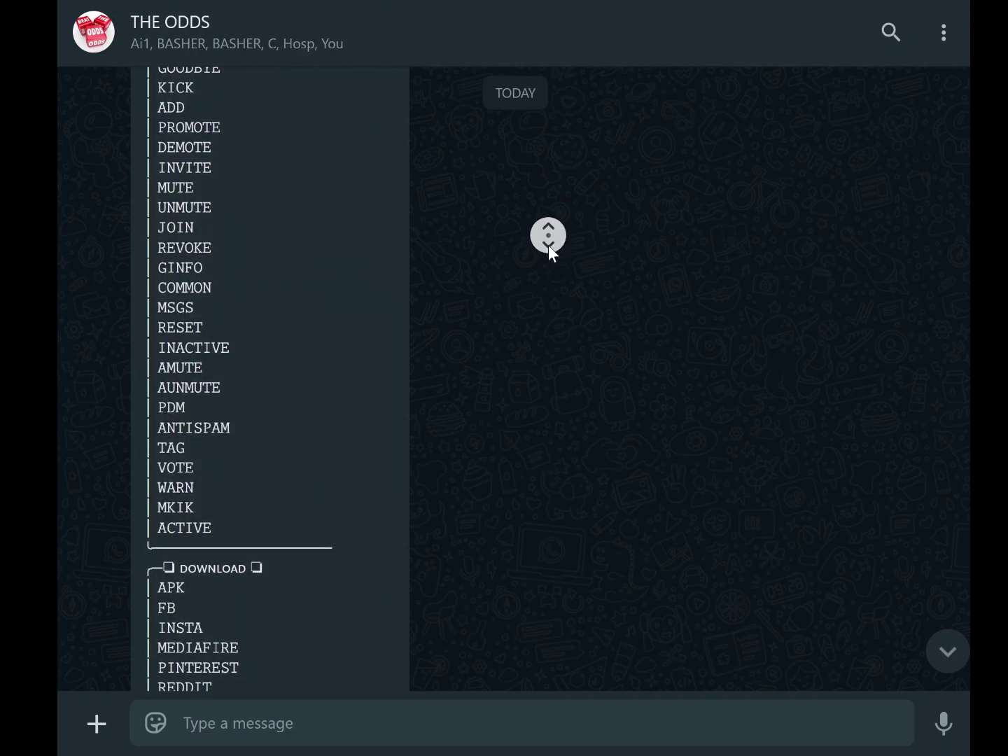
scroll(553, 256, down, 2)
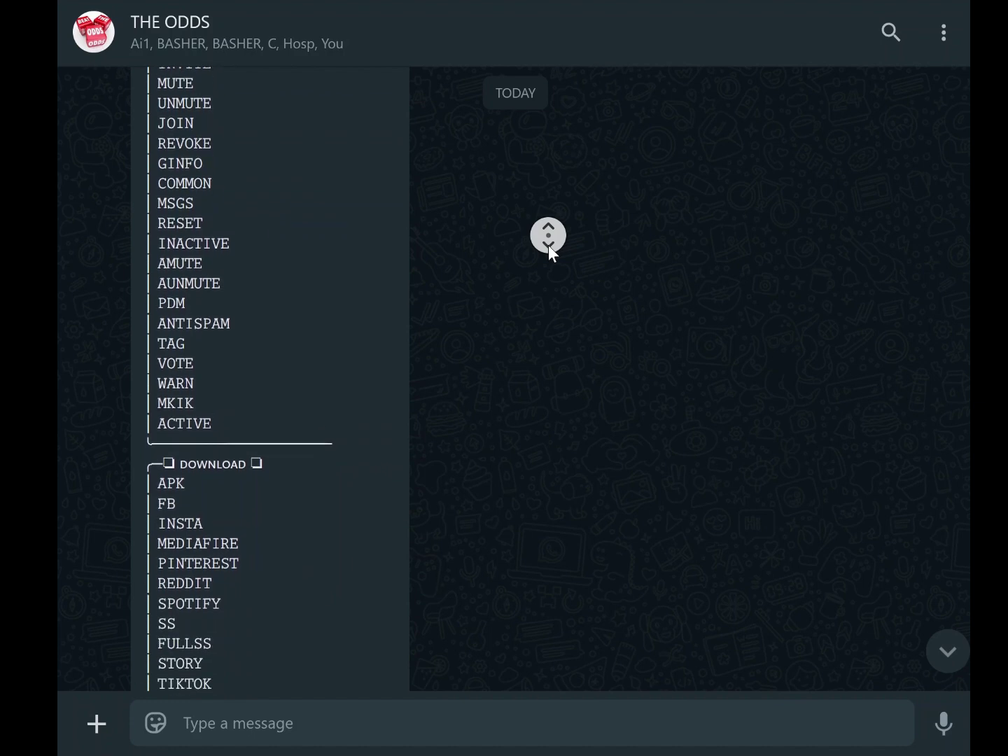
scroll(549, 247, down, 1)
click(549, 249)
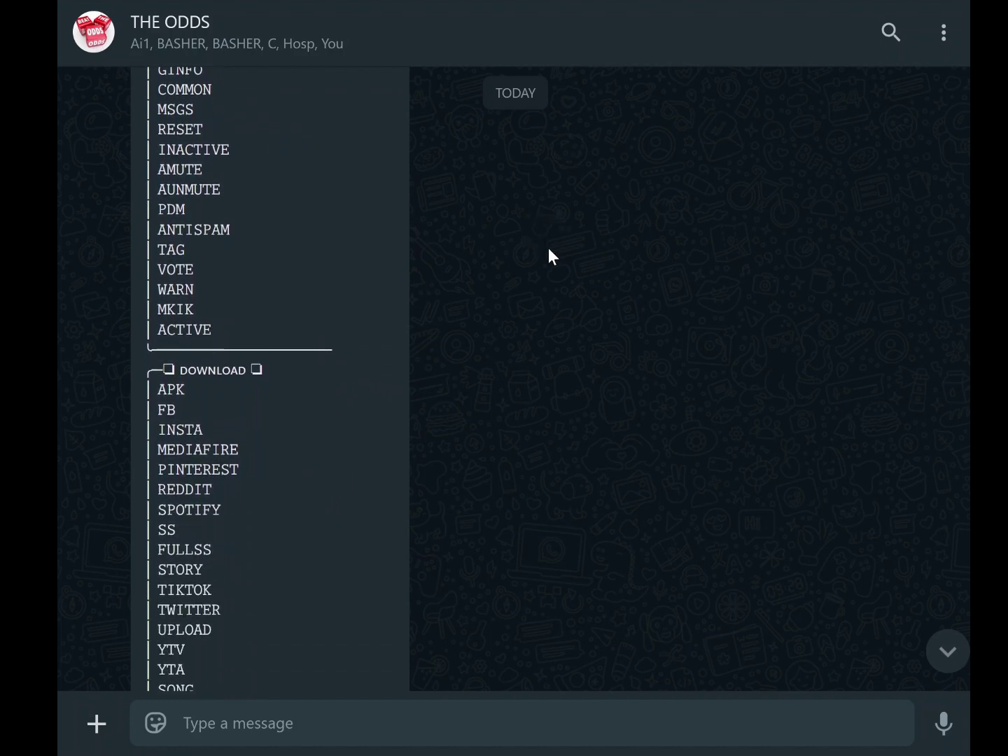
scroll(553, 256, down, 2)
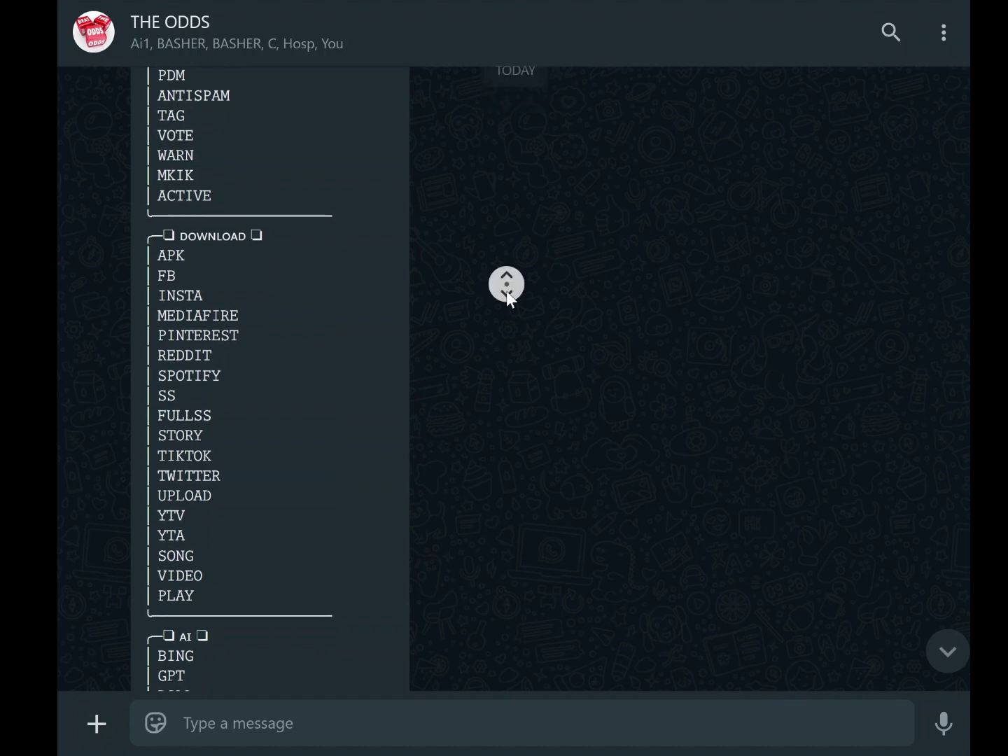
scroll(509, 298, down, 1)
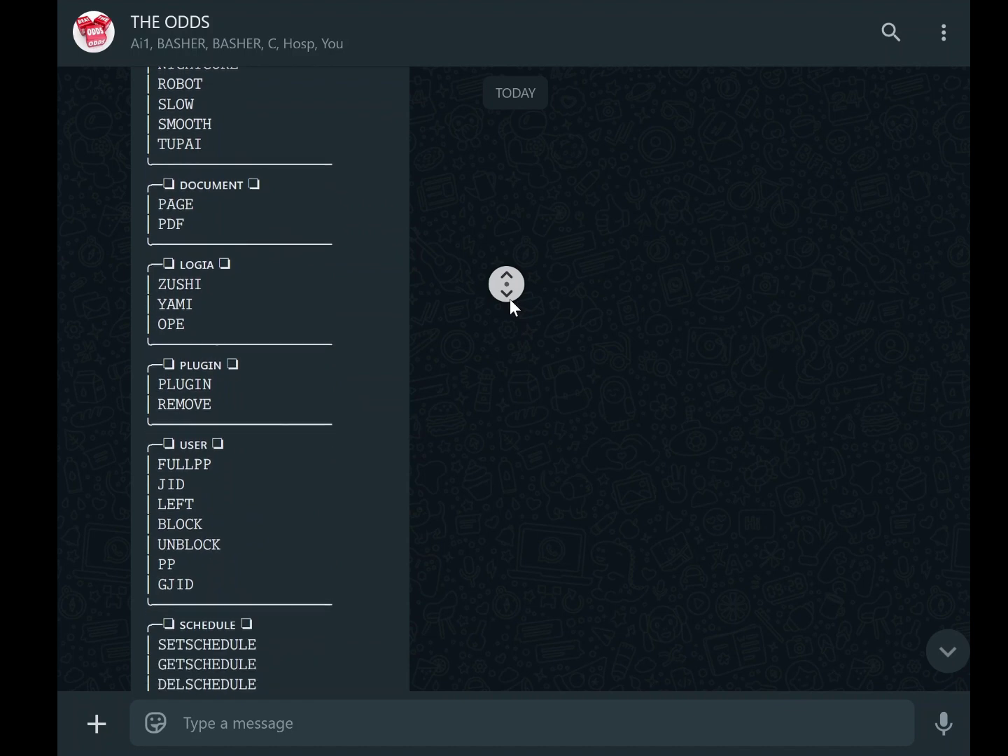
click(507, 330)
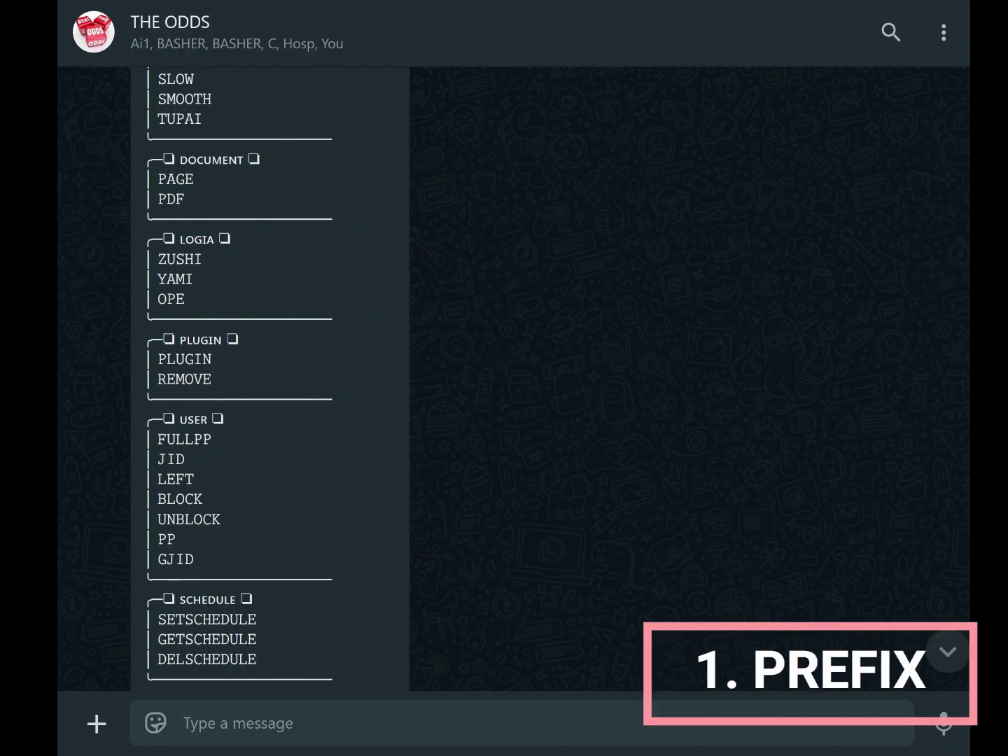
- Insert the saved setvar PREFIX examples from the clipboard history and send them to the group chat
key(super+v)
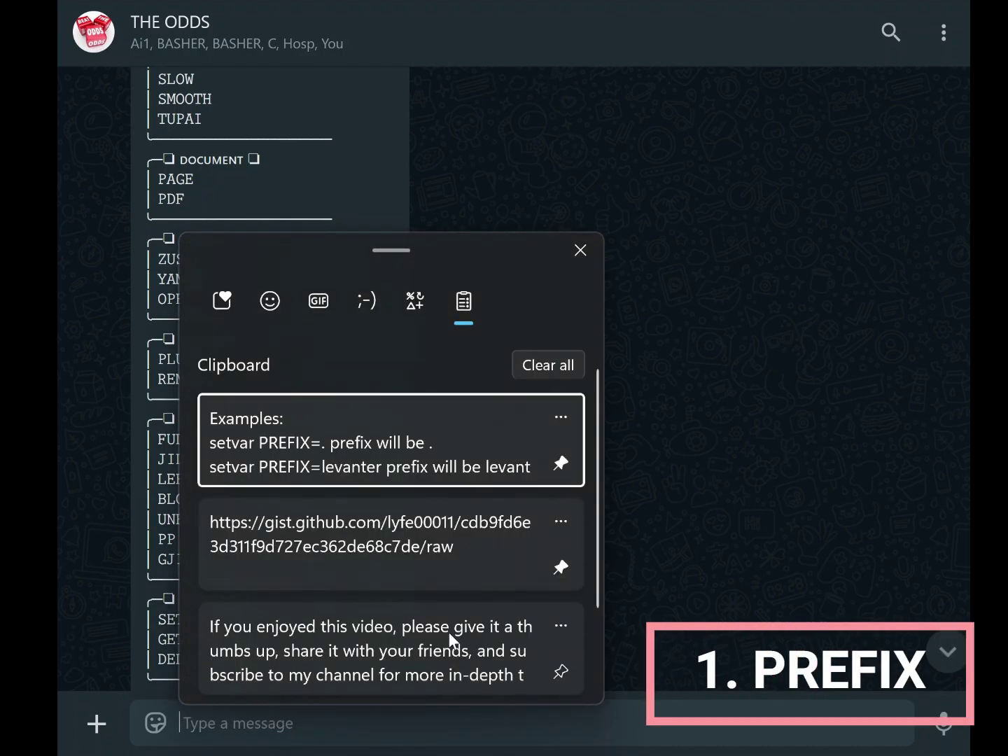
click(439, 449)
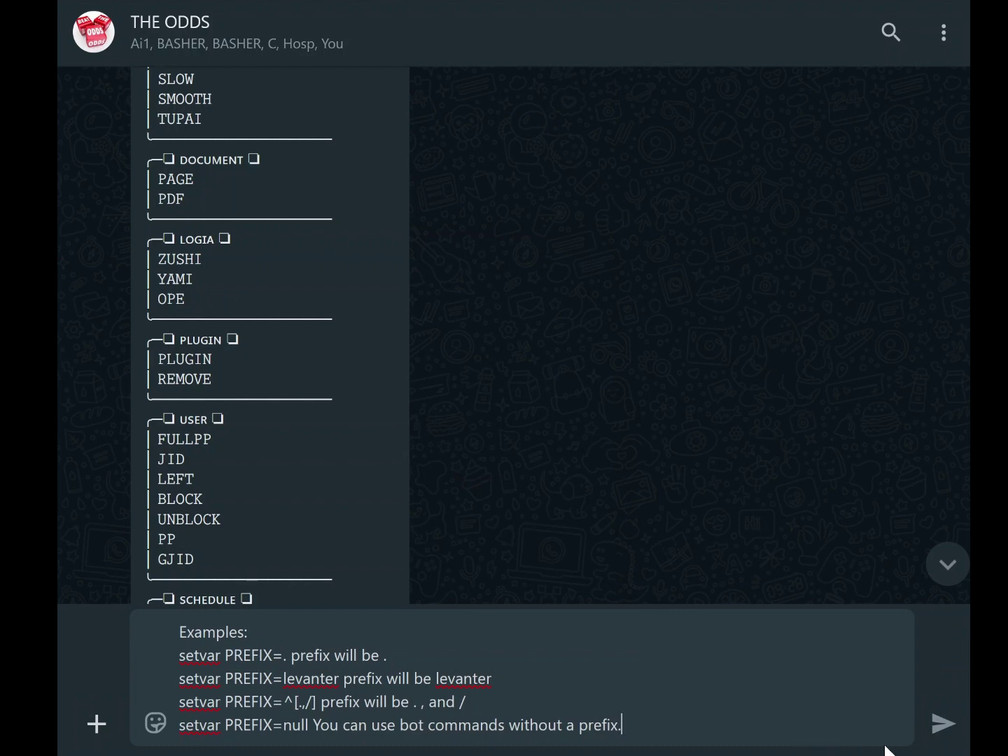
click(941, 727)
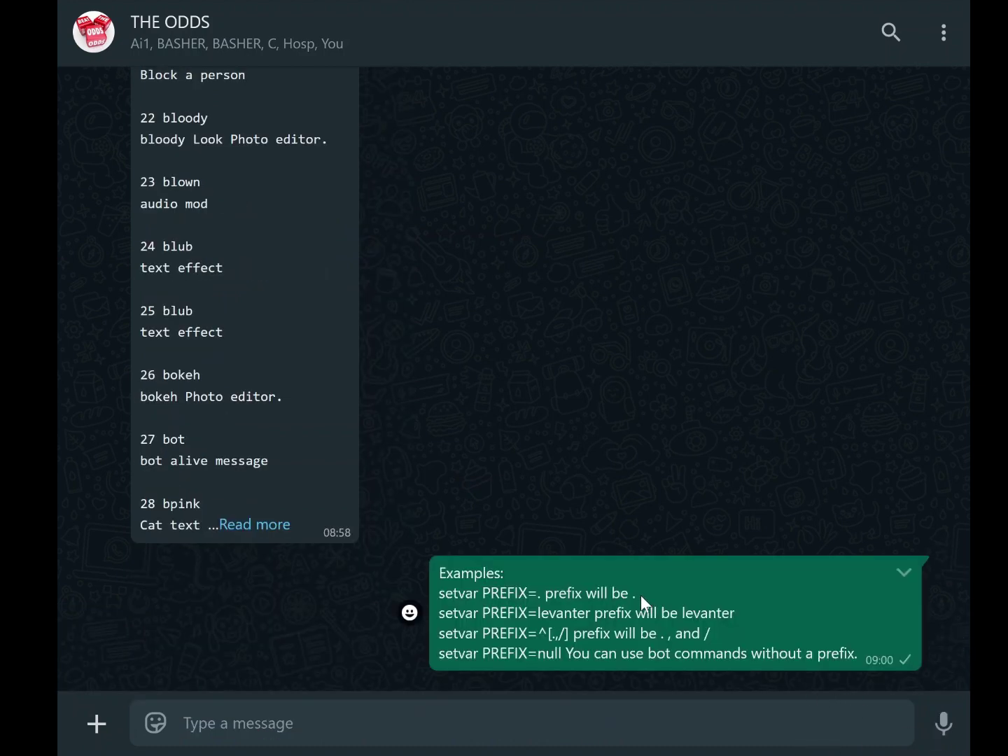
- Draft the command "setvar PREFIX=." as a new message, following the first posted example
drag(640, 595, 433, 601)
click(432, 602)
text(setvar)
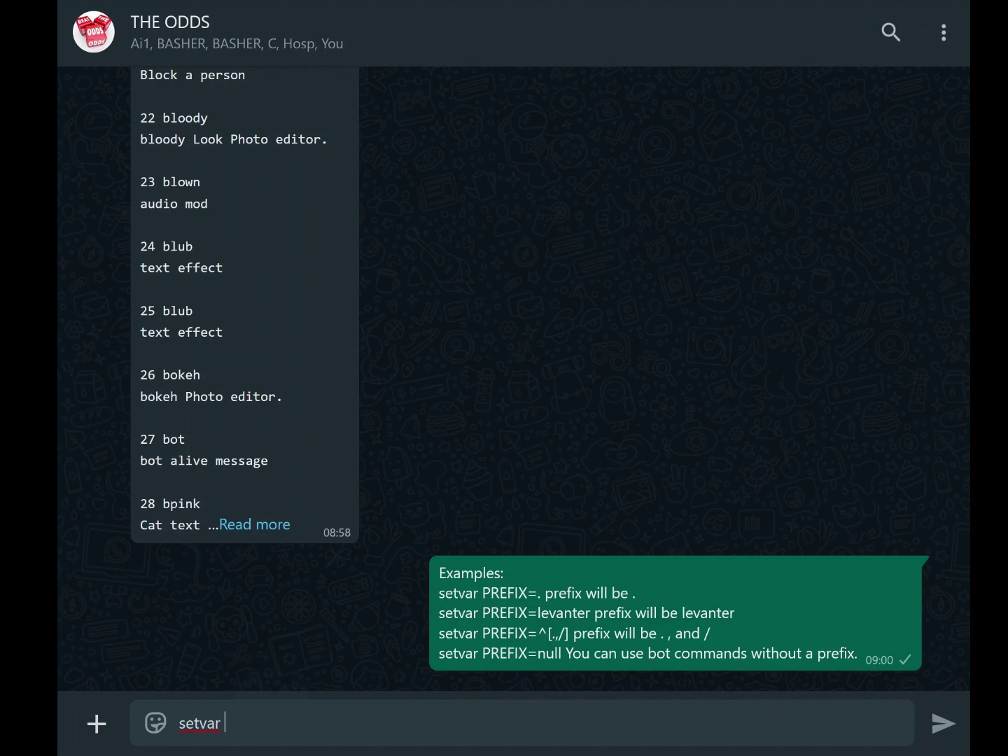
key(Caps_Lock)
text(P)
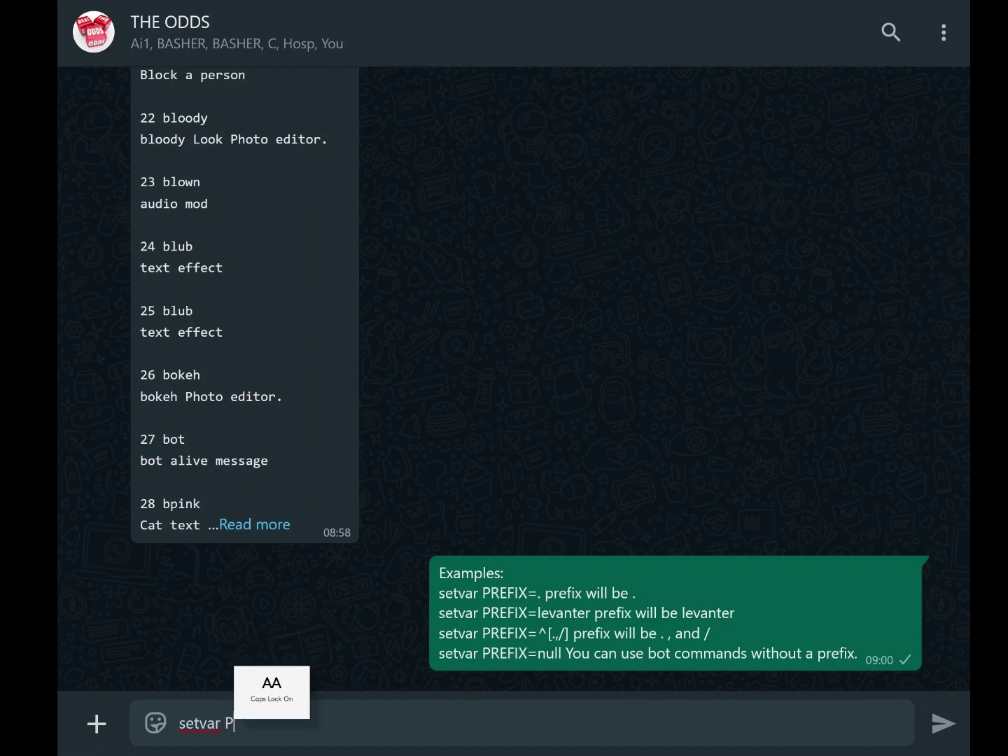
text(REF)
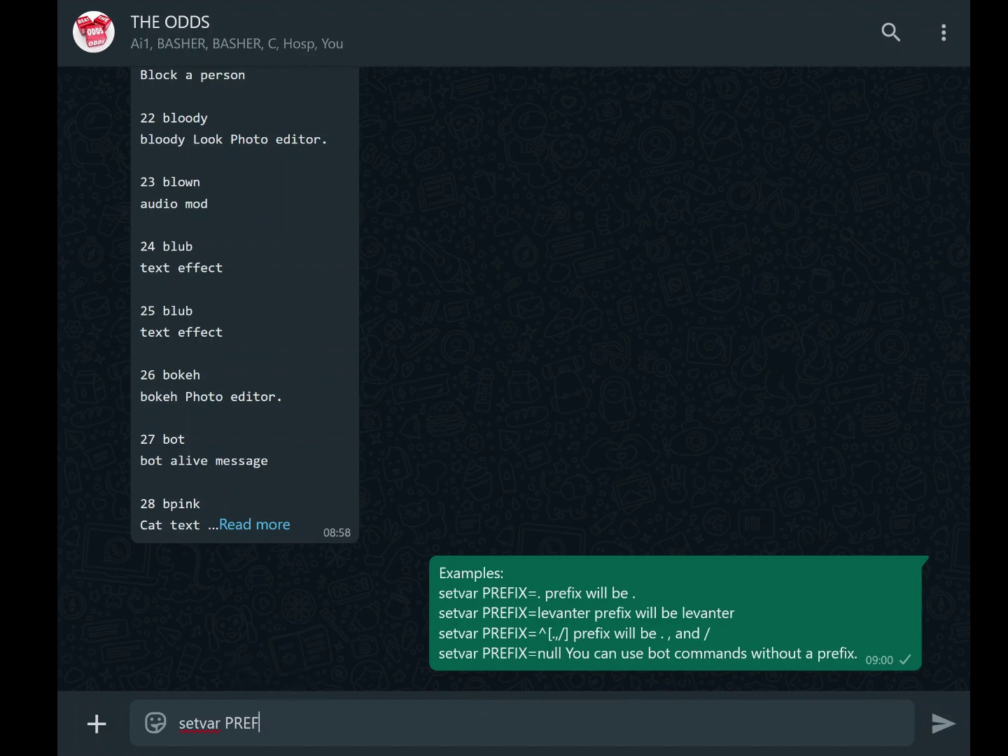
text(IX)
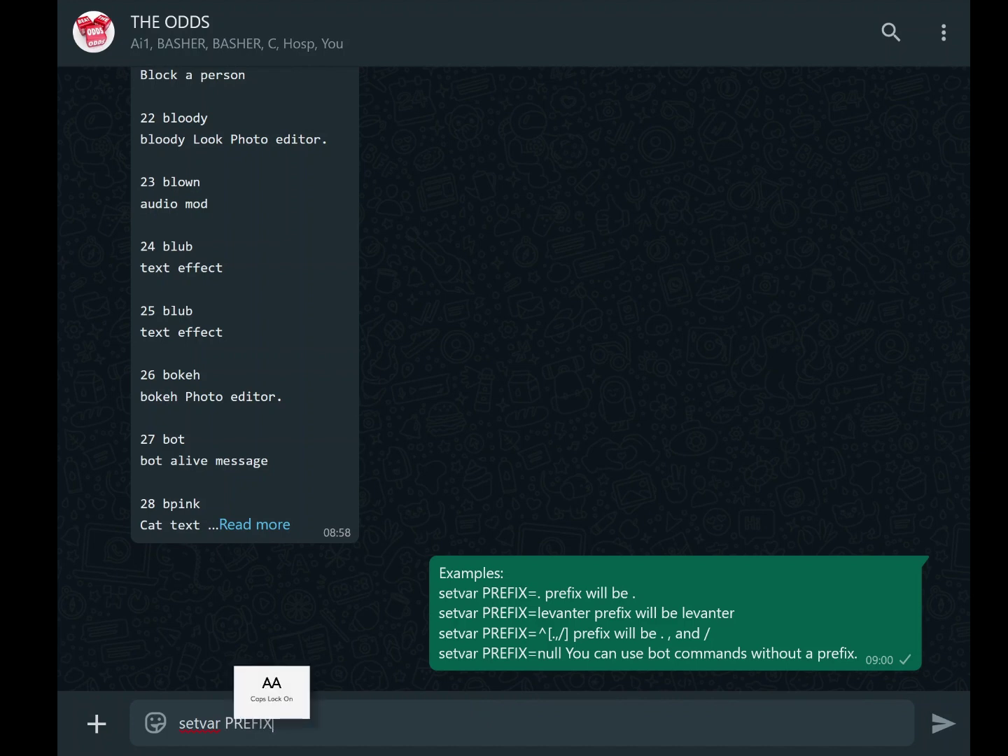
text(=.)
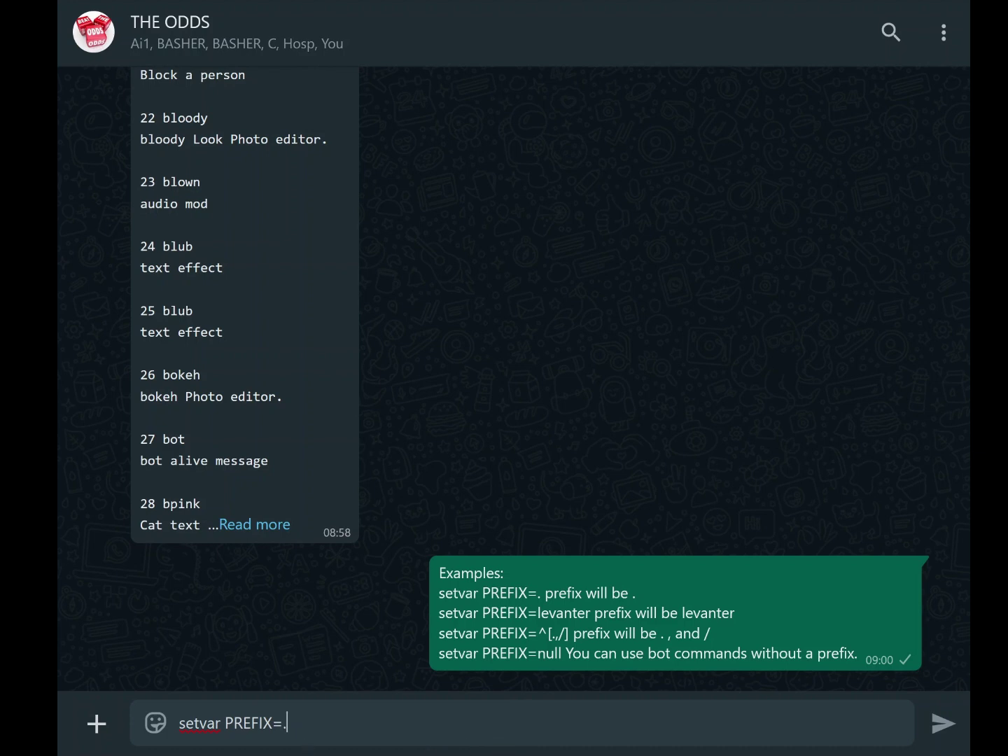
- Review the remaining prefix examples, change the drafted value to null, and send "setvar PREFIX=null"
drag(288, 723, 179, 723)
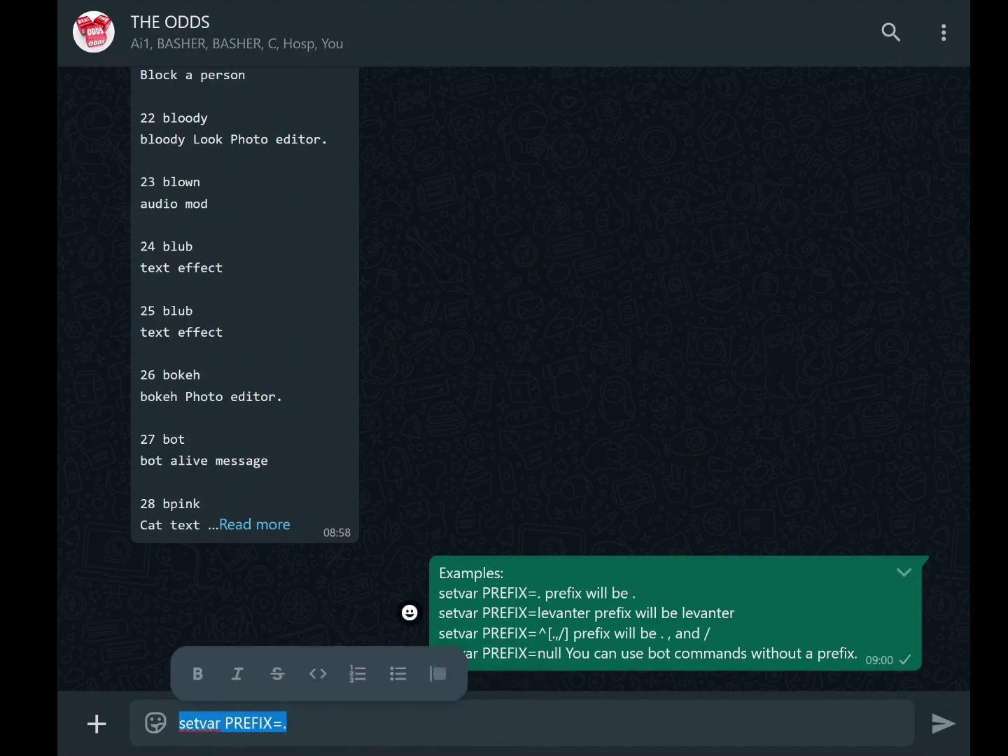
drag(729, 632, 458, 633)
click(440, 651)
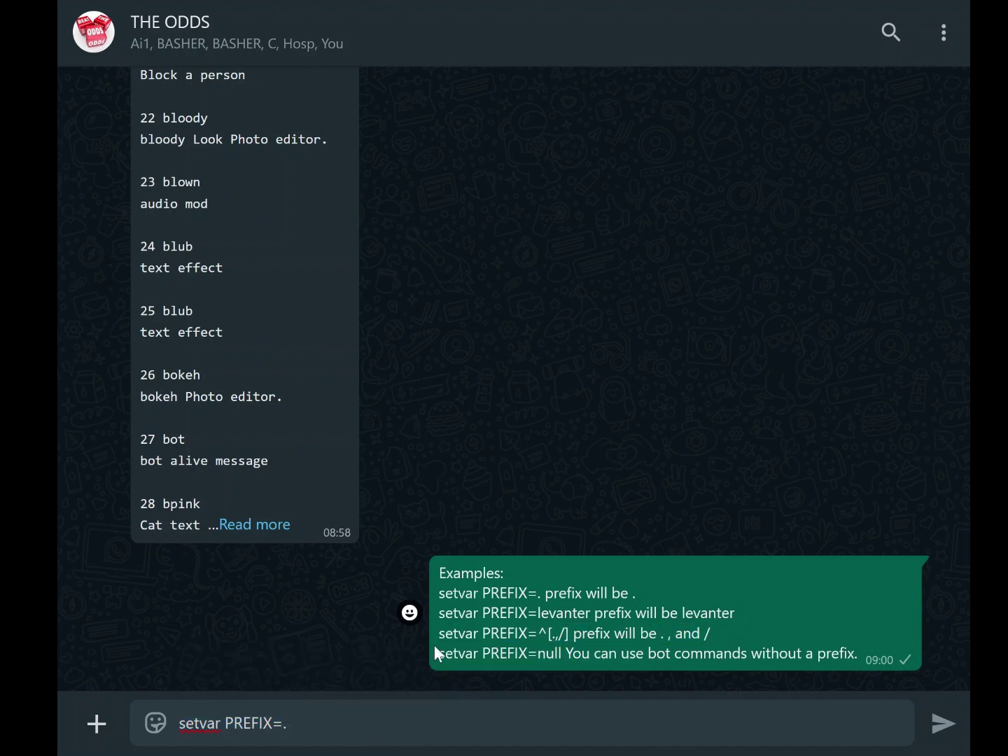
drag(734, 613, 418, 633)
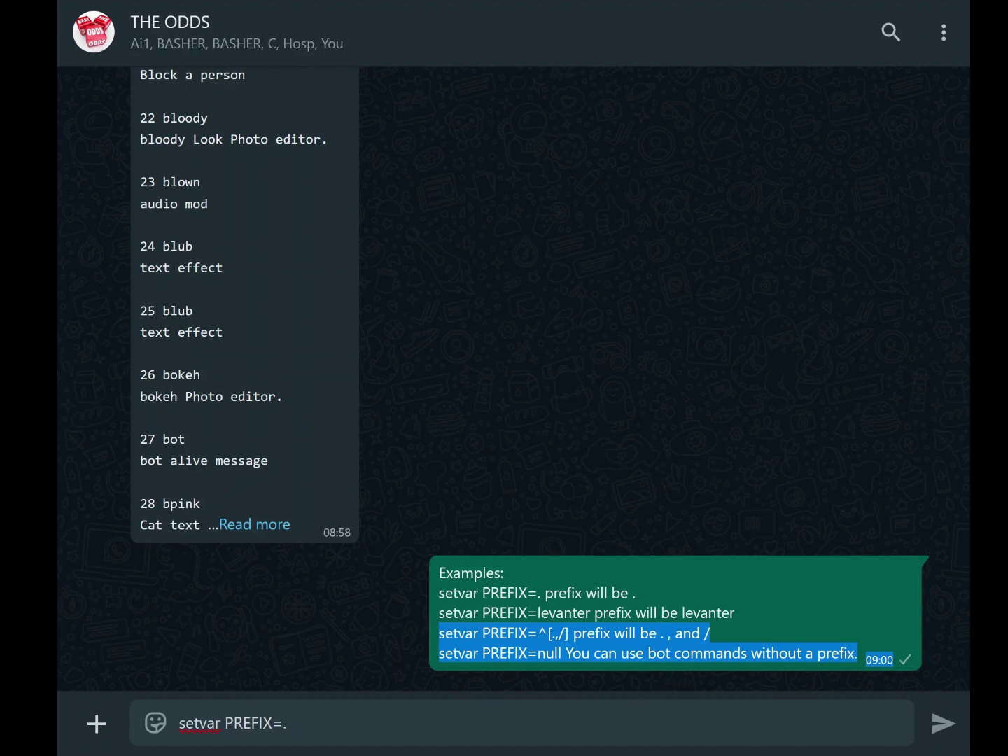
click(469, 740)
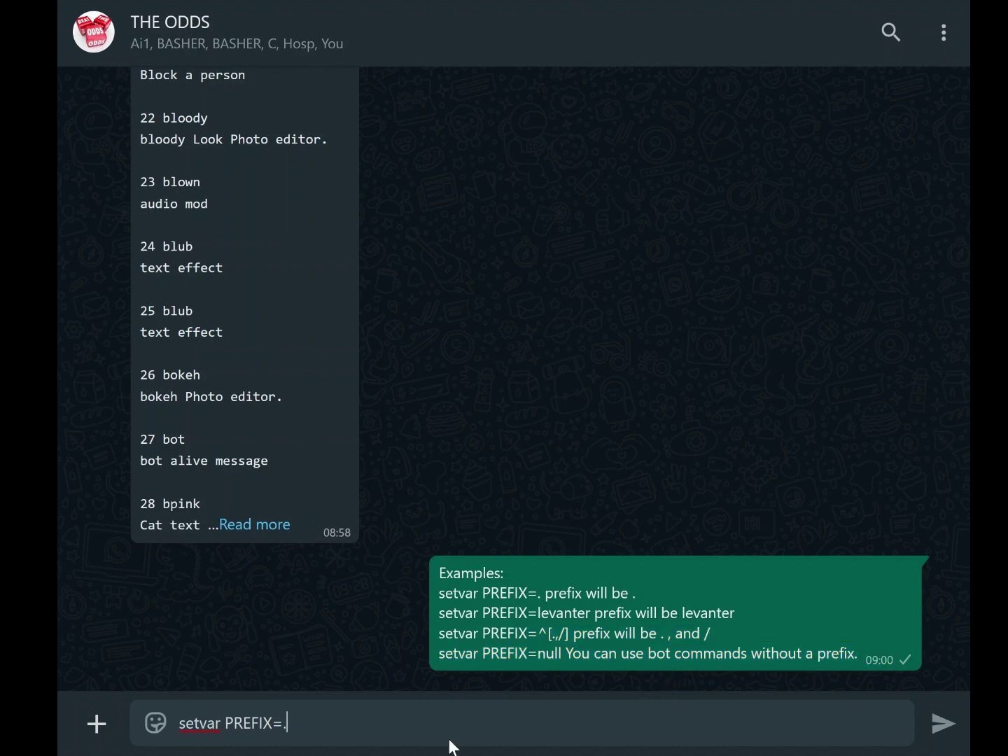
key(BackSpace)
key(Caps_Lock)
text(null)
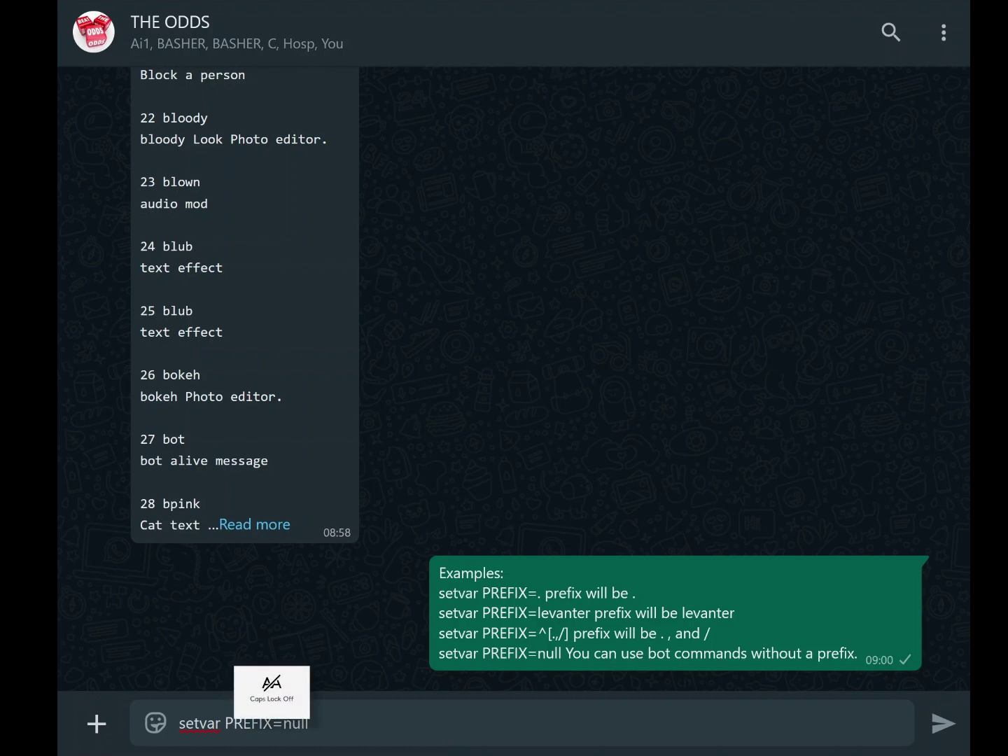
key(Return)
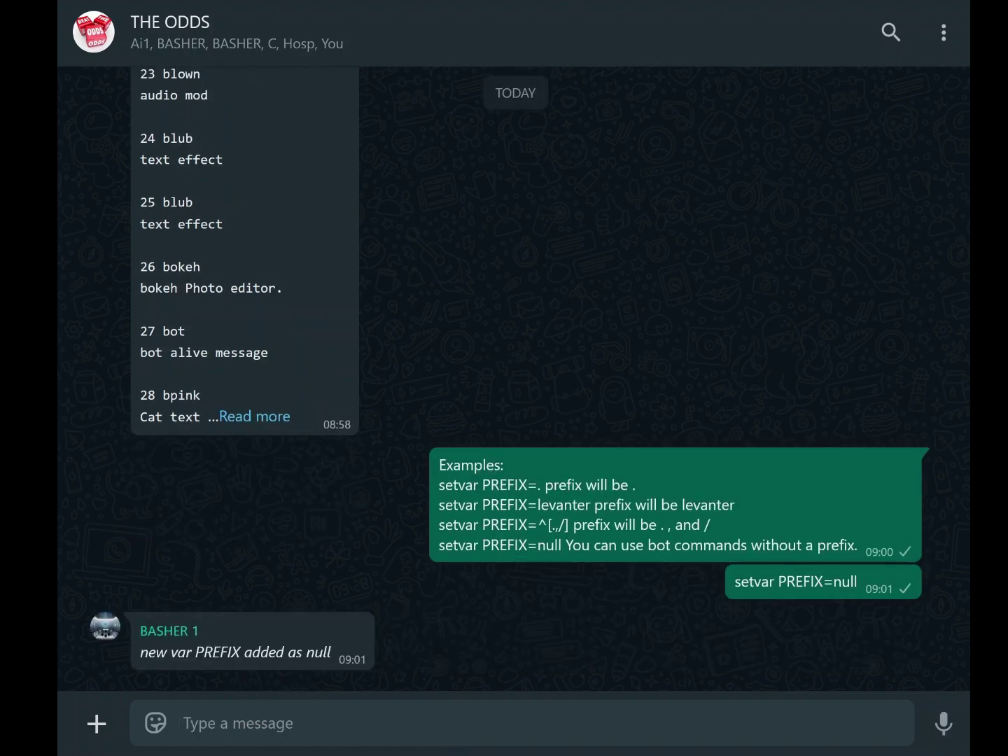
- Check the Time entry in the header of the bot's earlier menu message
mouse_move(361, 654)
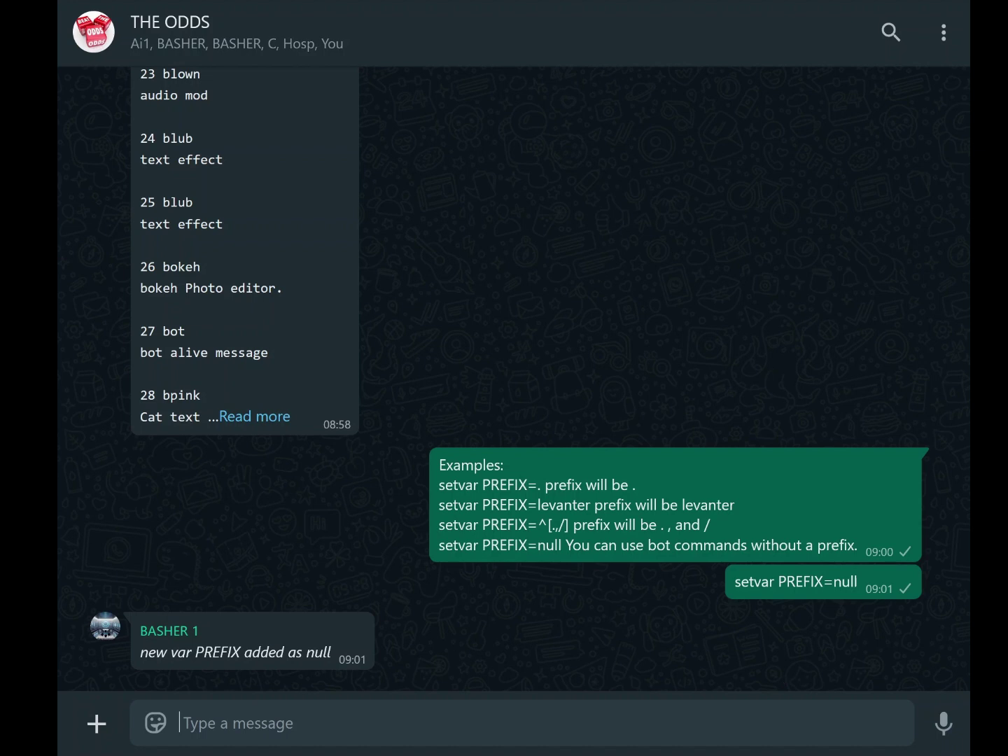
text(s)
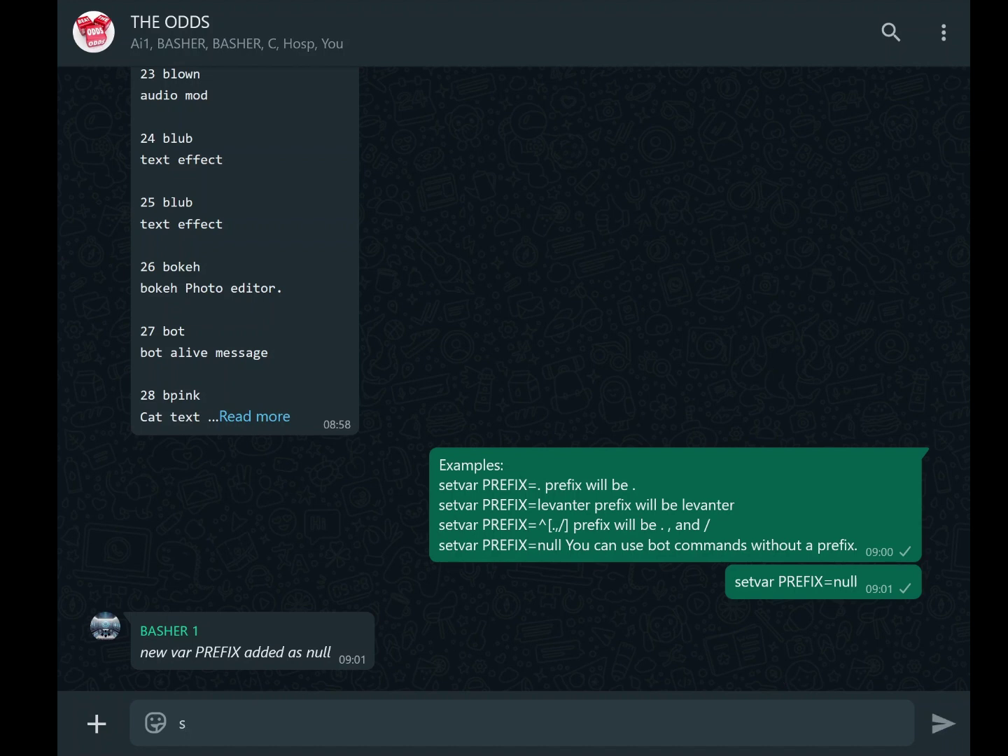
key(BackSpace)
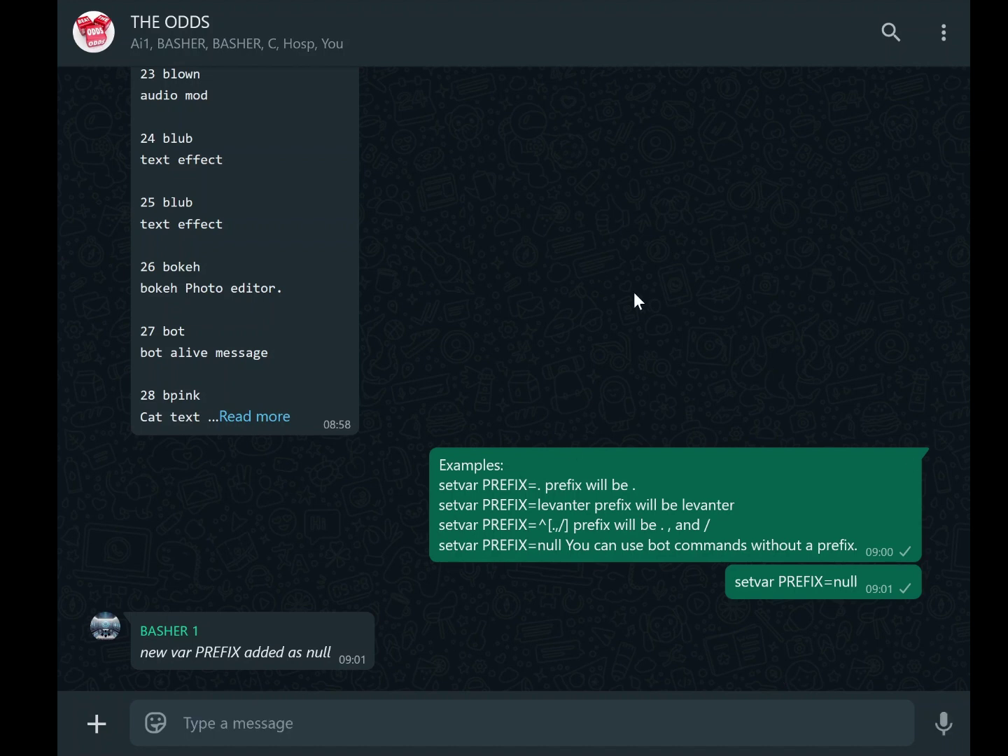
scroll(634, 292, up, 20)
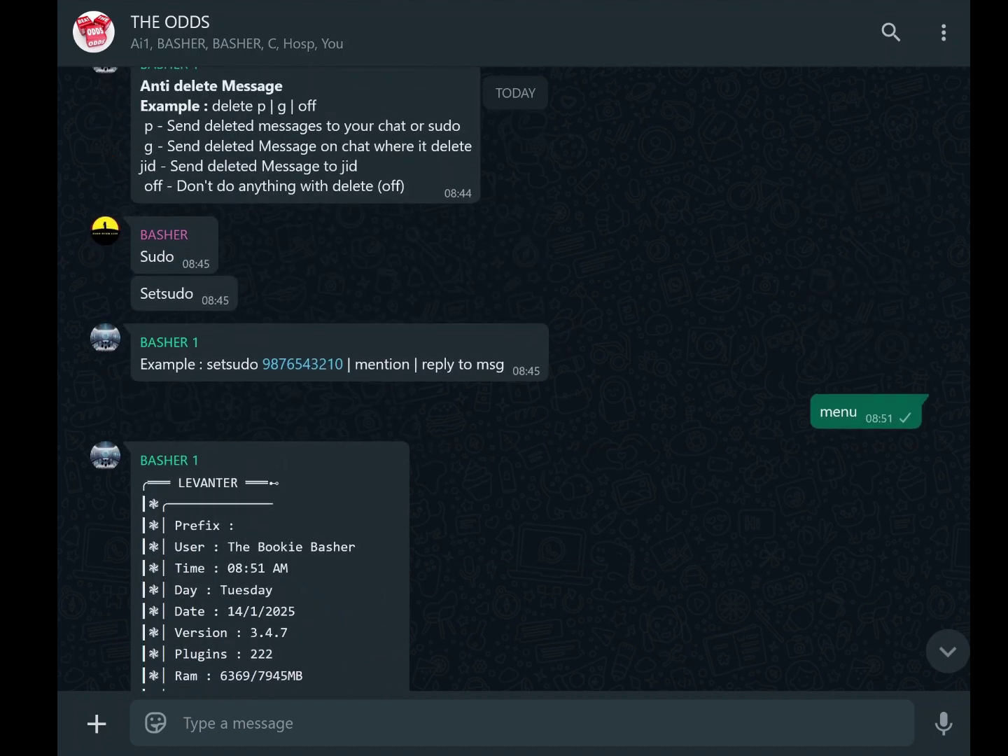
scroll(417, 413, down, 2)
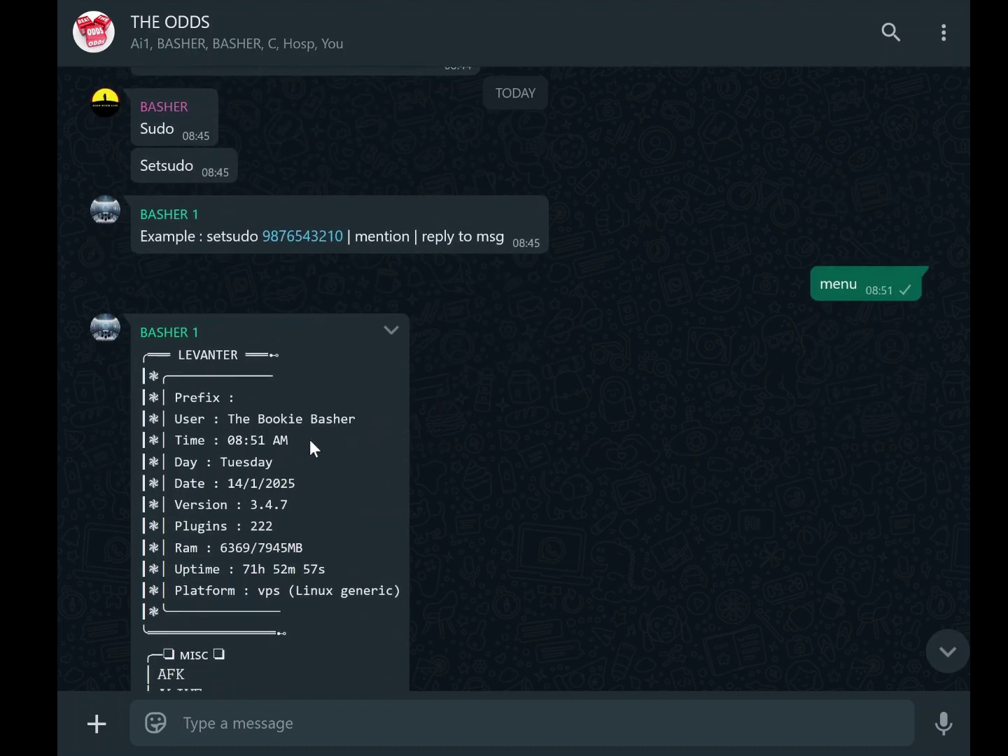
drag(310, 441, 174, 440)
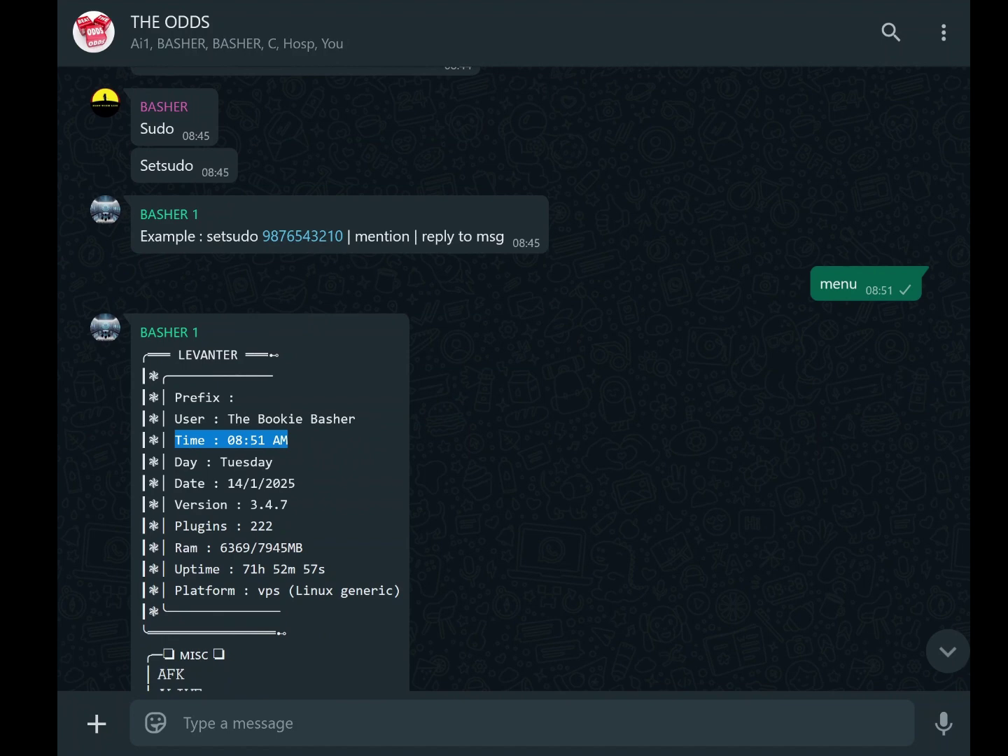
scroll(502, 425, down, 15)
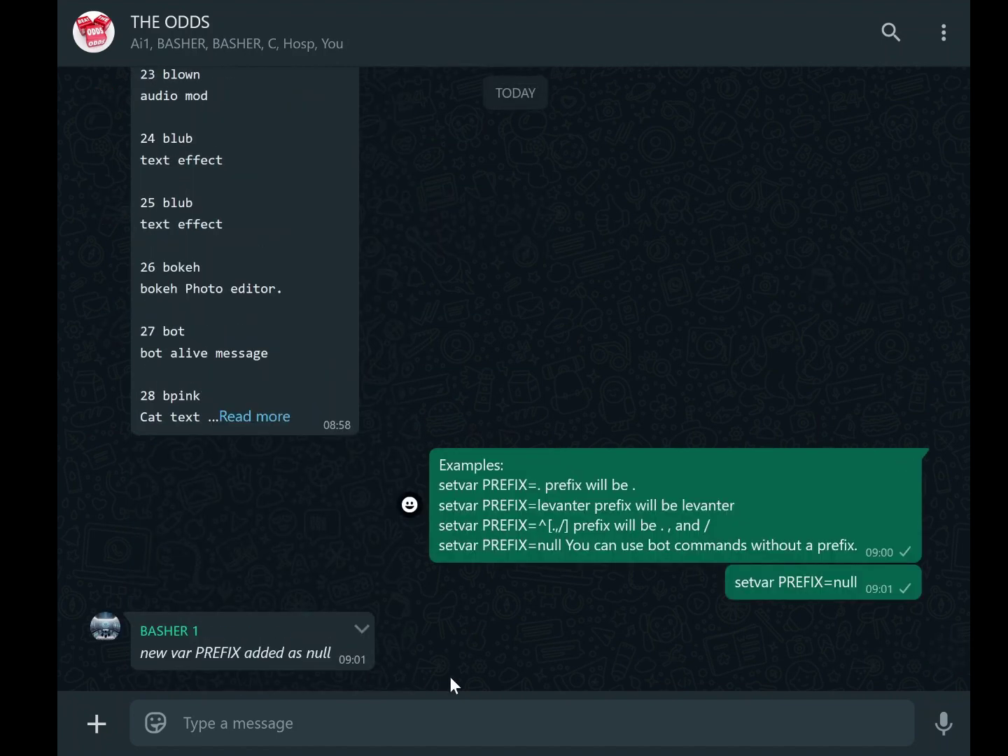
- Send "setvar TIMEZONE=africa/Nairobi" to the group chat to set the bot's time zone
text(setvar)
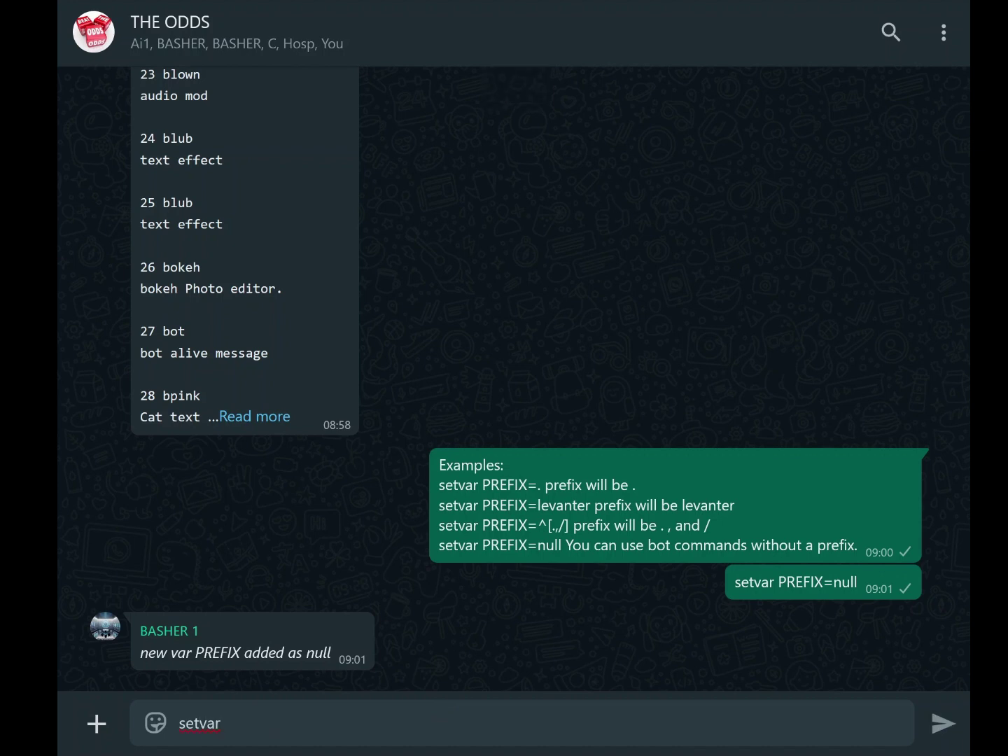
key(Caps_Lock)
text(T)
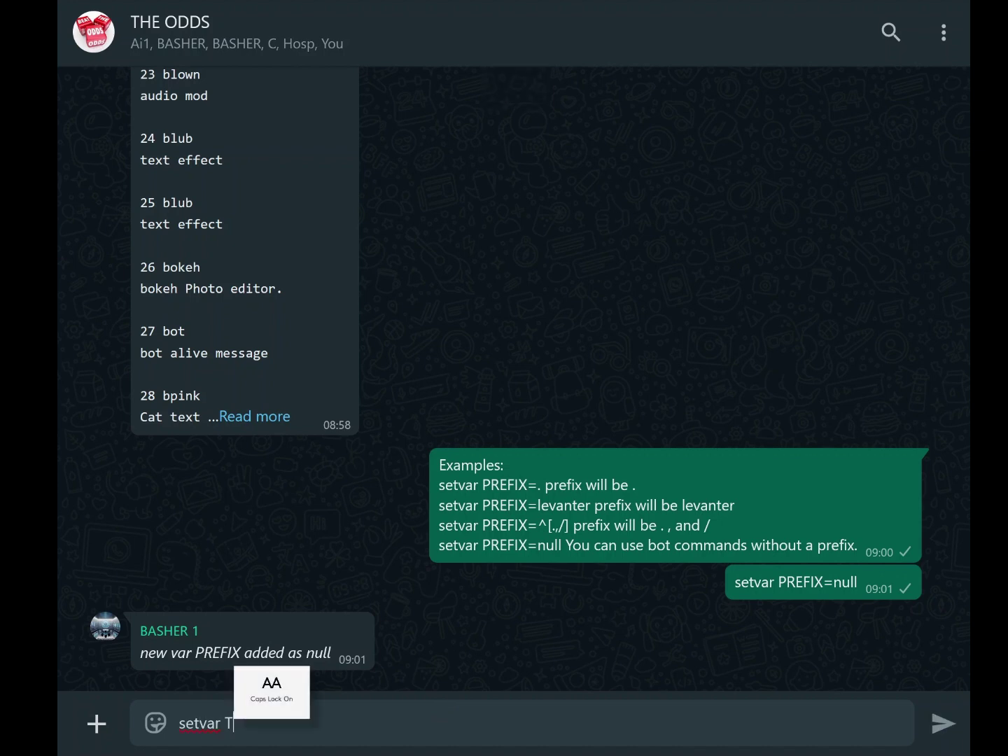
text(I)
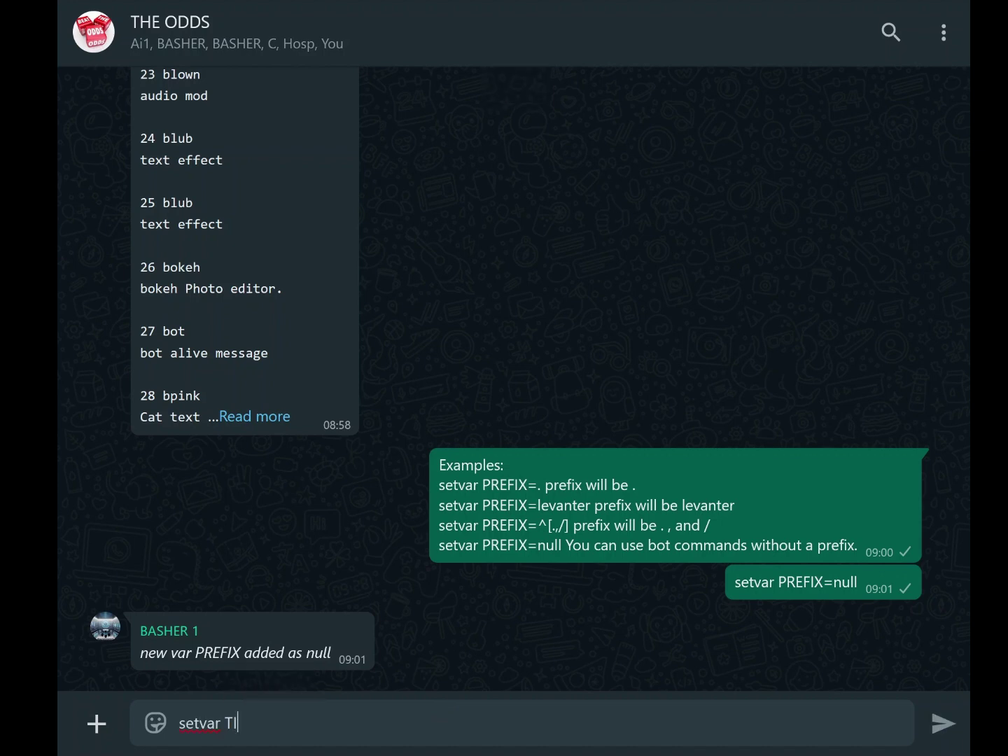
text(MEZONE=)
key(Caps_Lock)
text(afric)
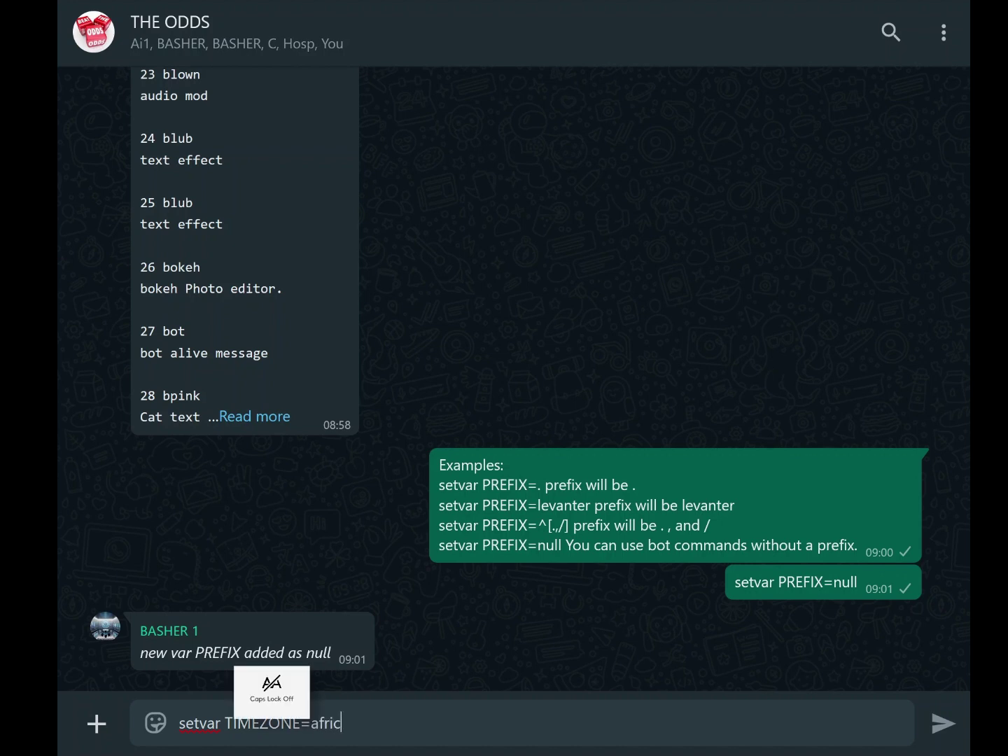
text(a/)
key(Caps_Lock)
text(N)
key(Caps_Lock)
text(airobi)
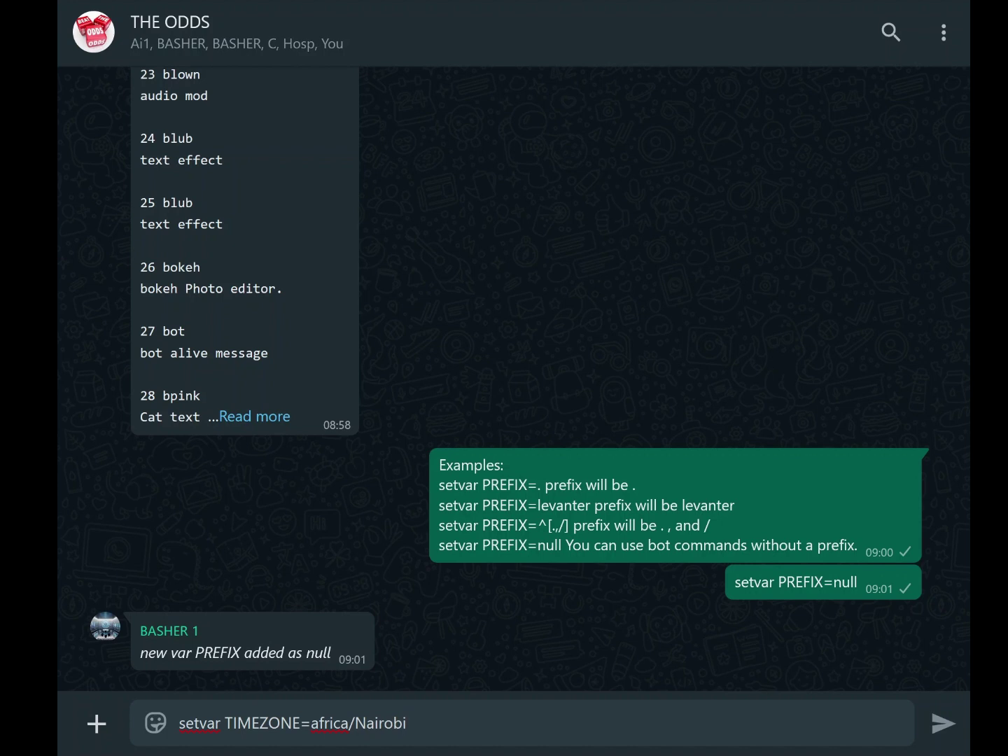
key(Return)
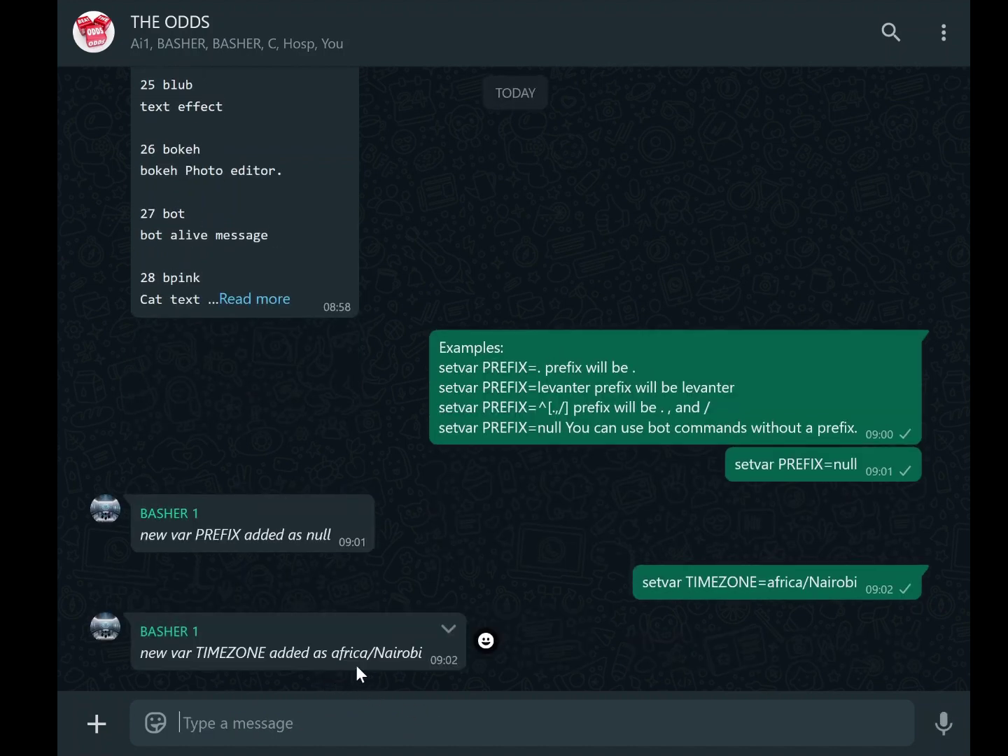
- Send "menu" to the group chat and highlight the Time entry in the header of the bot's reply
text(menu)
key(Return)
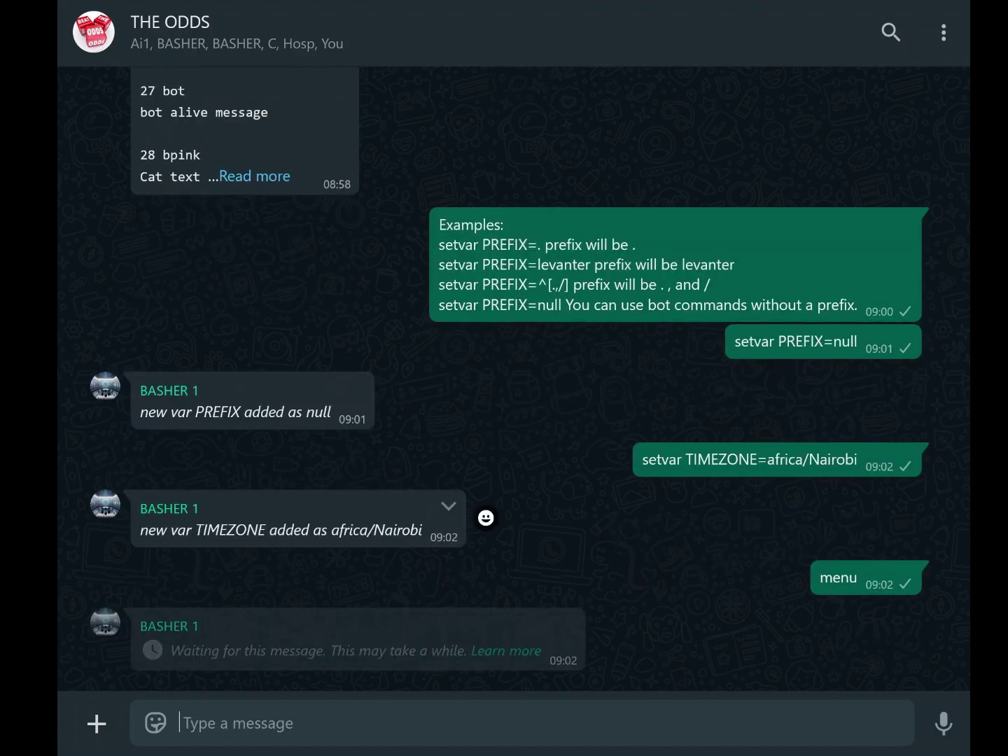
scroll(359, 570, down, 4)
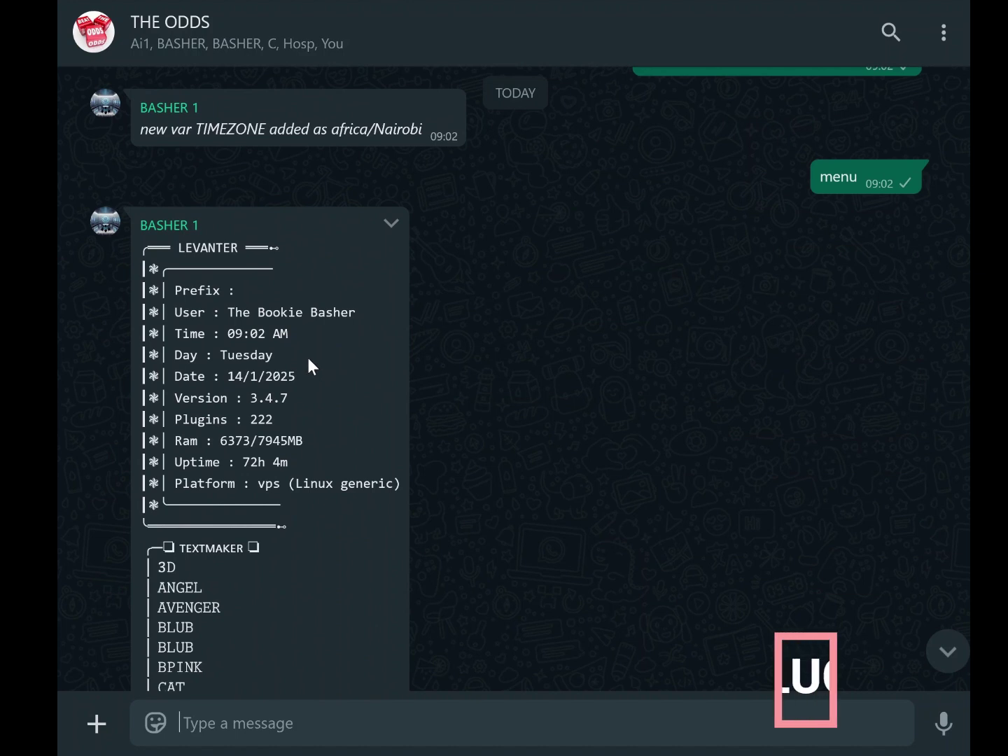
drag(288, 333, 182, 333)
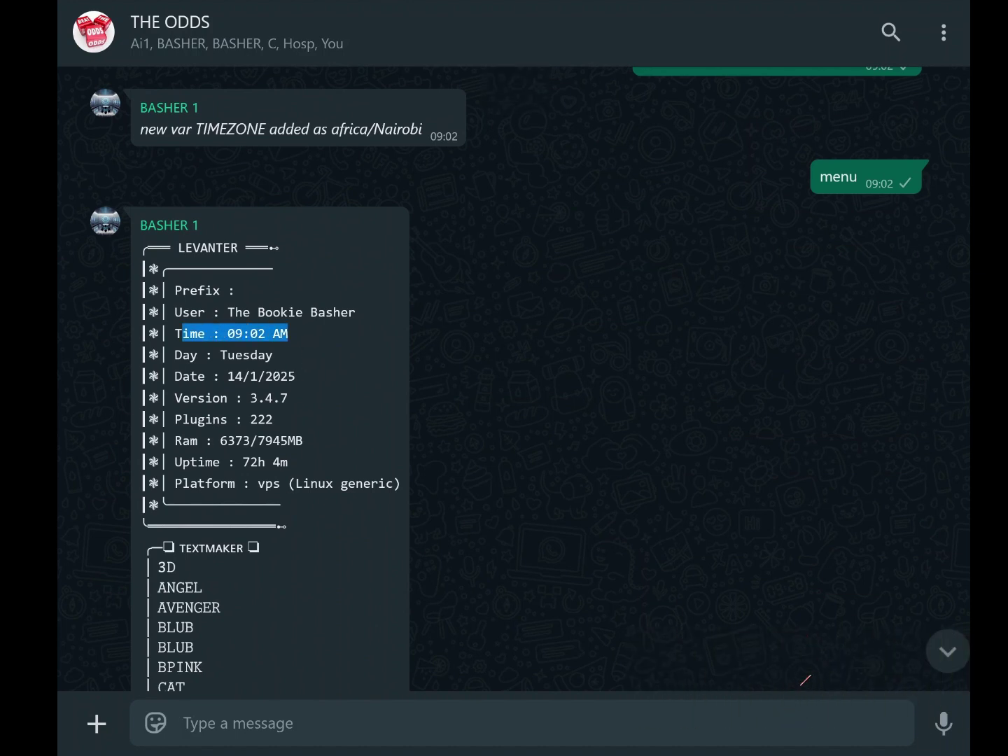
- Return to the latest messages, send "plugin list", and expand the bot's full list of installed plugins
click(946, 652)
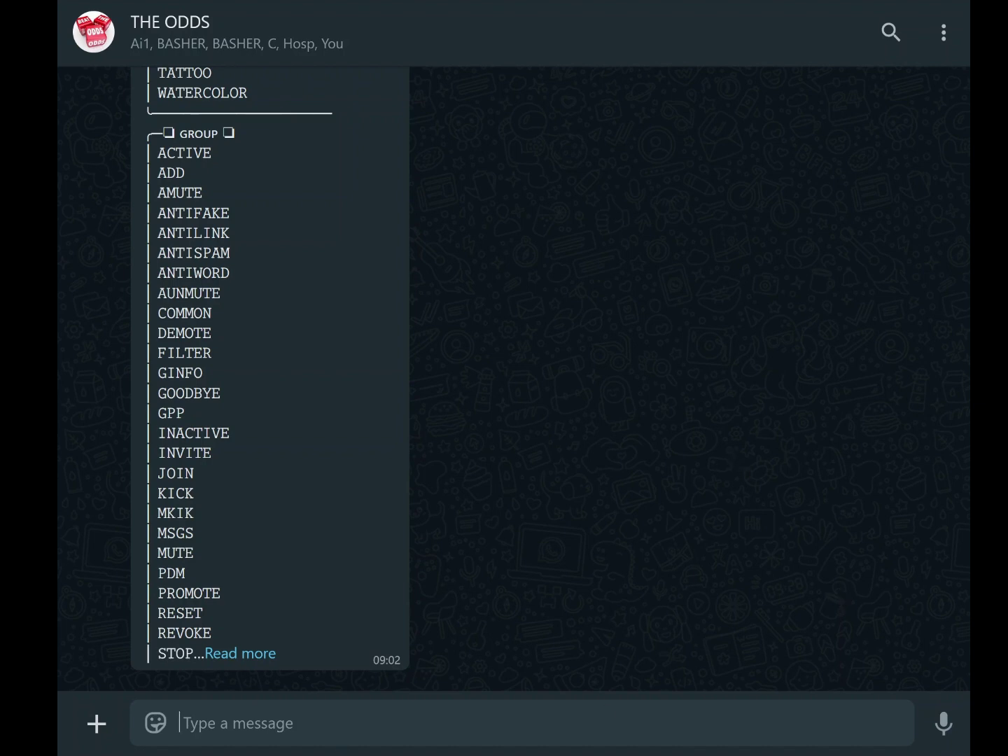
text(pl)
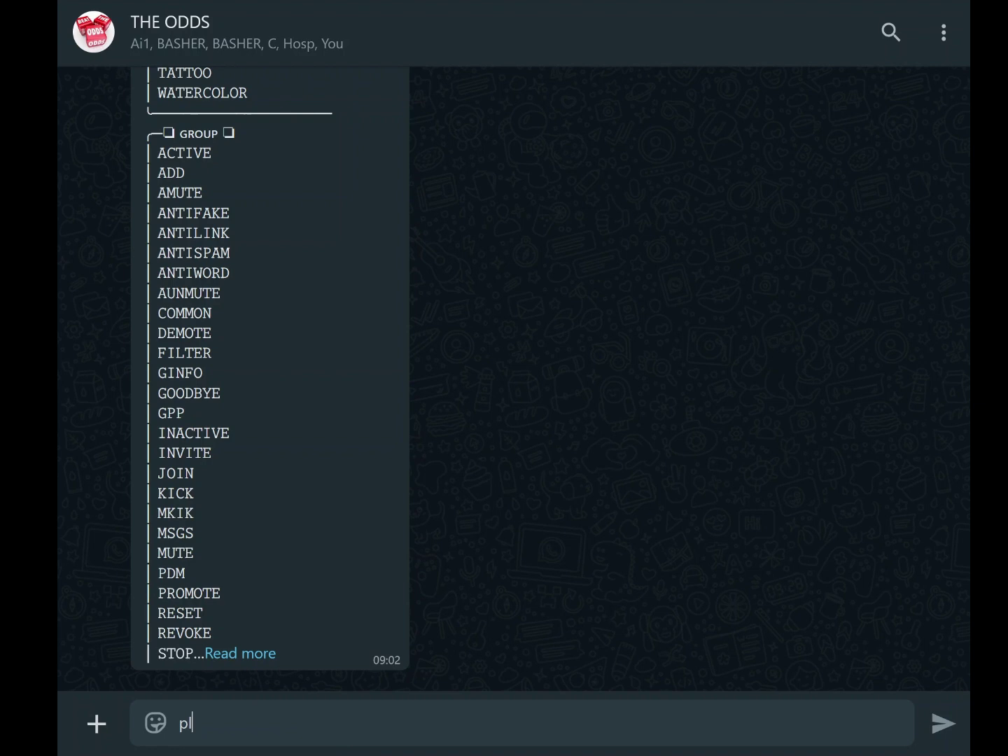
text(ugi)
text(list)
key(Return)
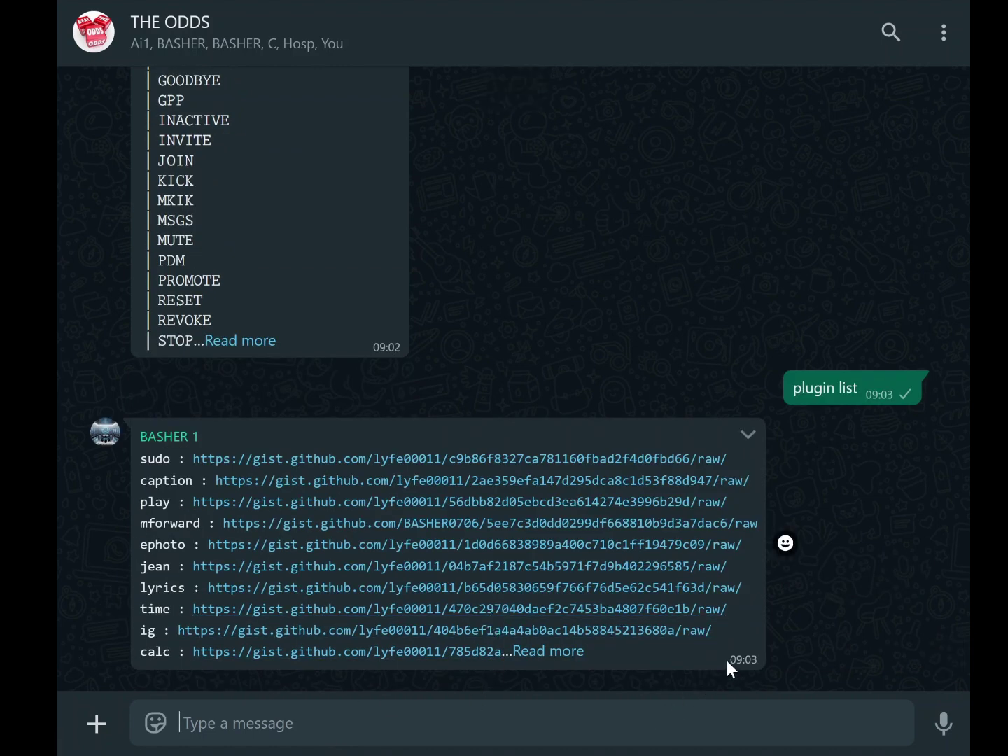
click(569, 652)
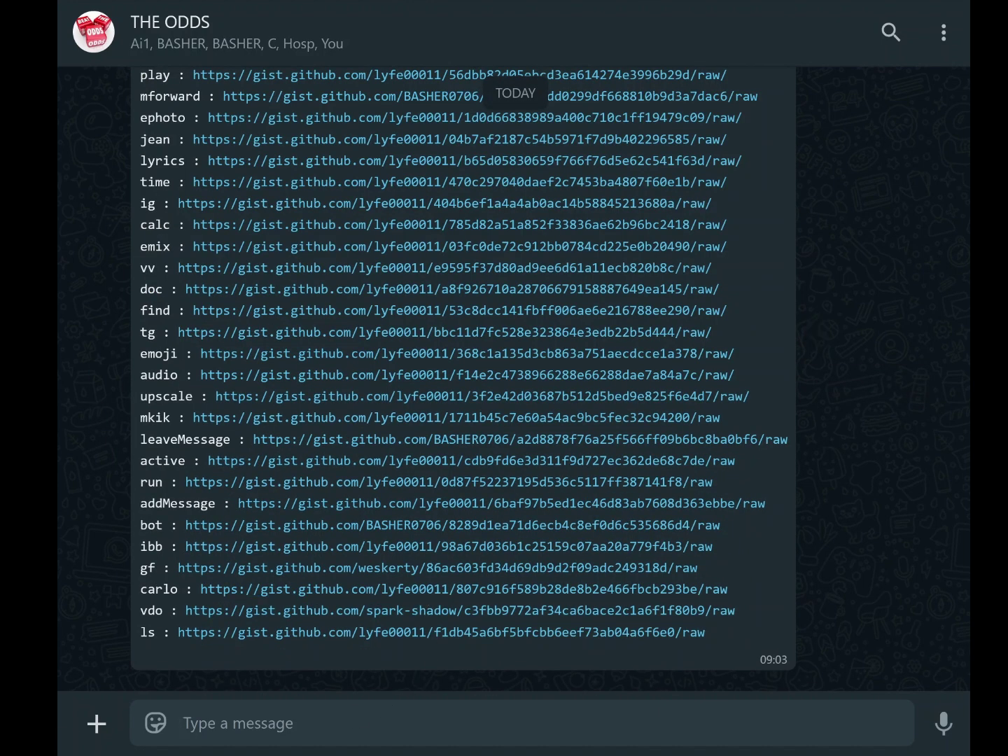
text(plugin)
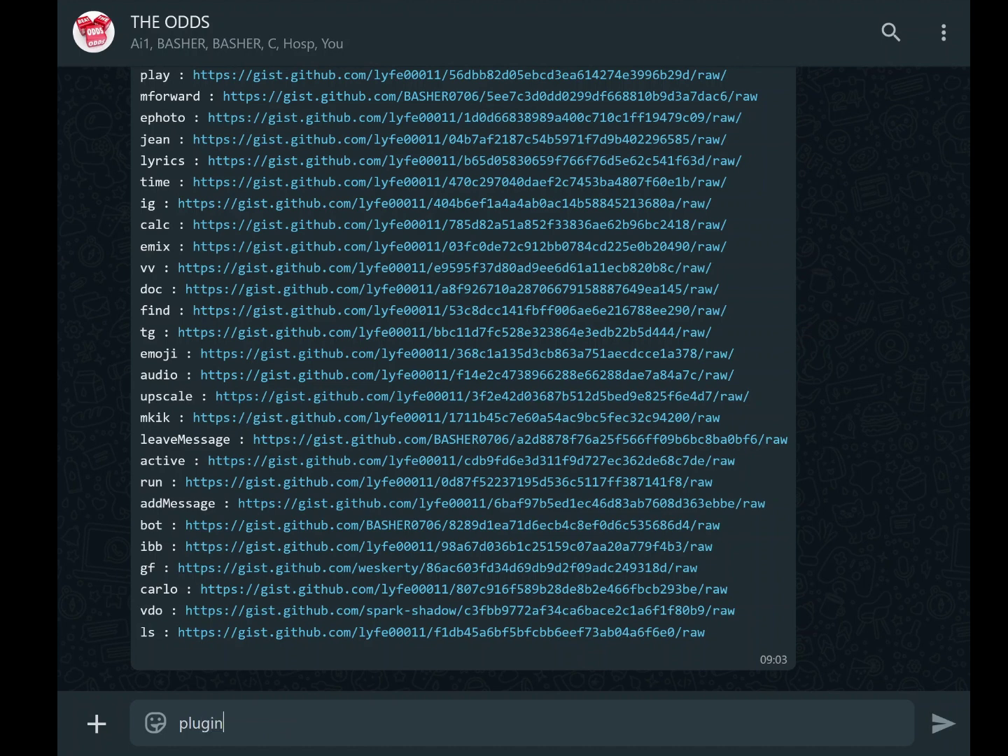
key(super+v)
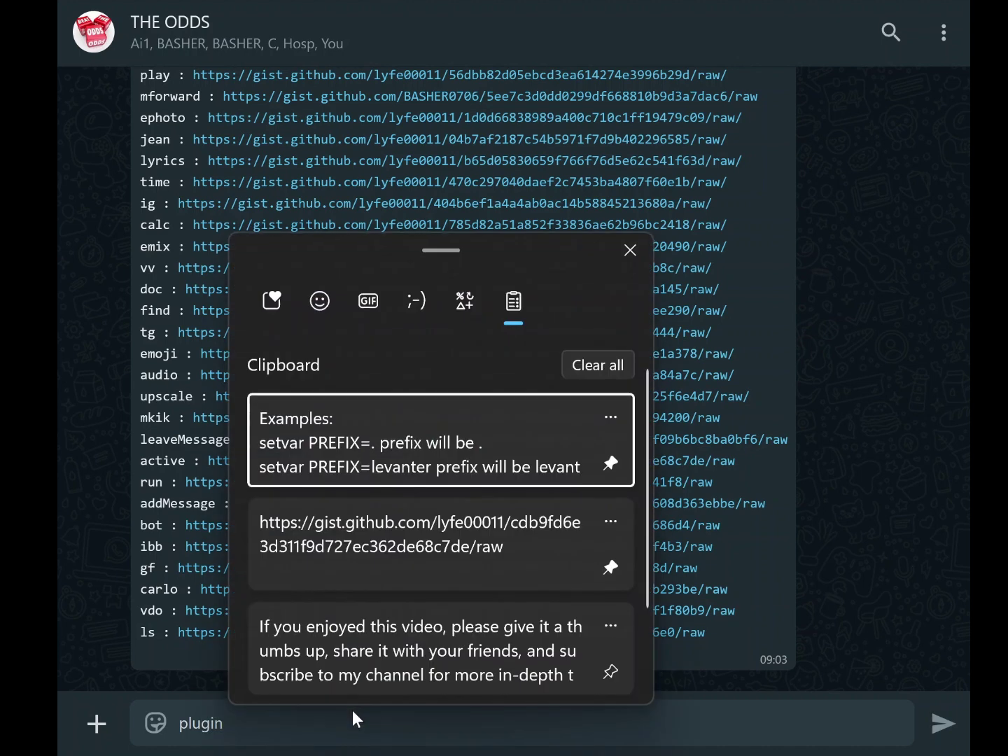
click(371, 543)
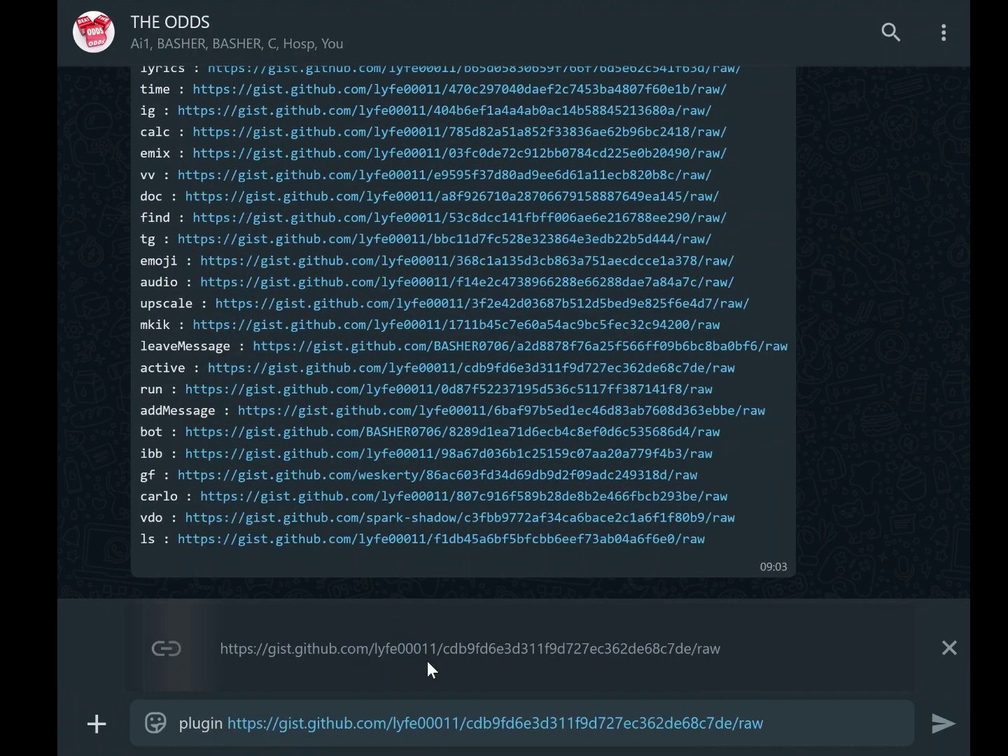
click(944, 722)
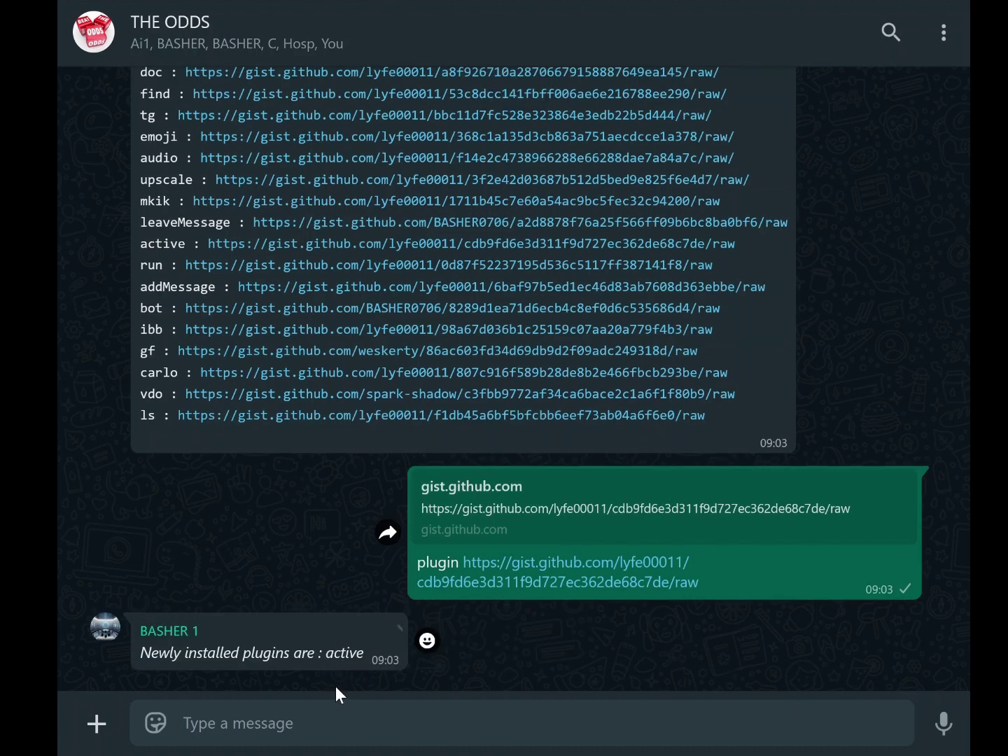
- Send "delete" to the group chat and highlight the p, g, jid and off options in the bot's reply one by one
click(334, 741)
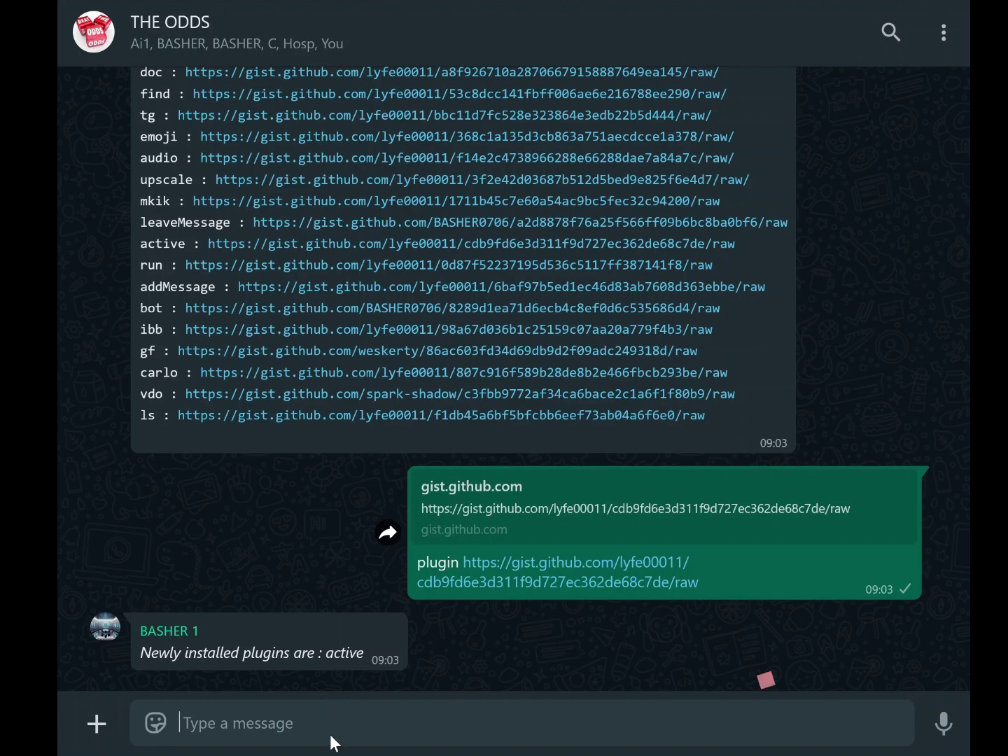
text(dele)
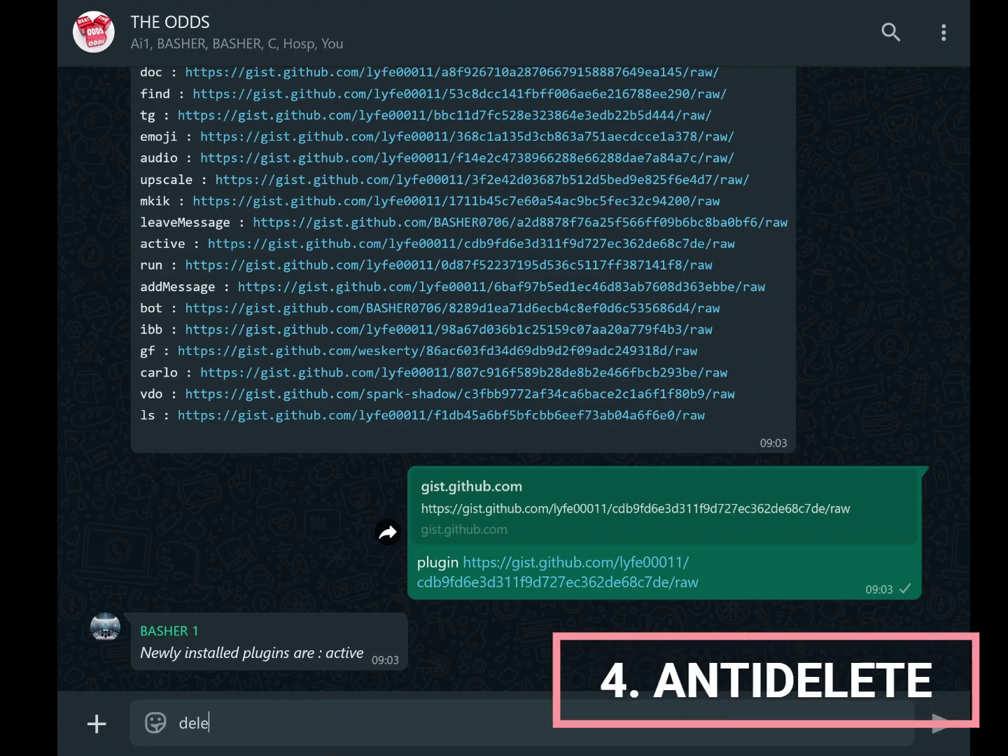
text(te)
key(Return)
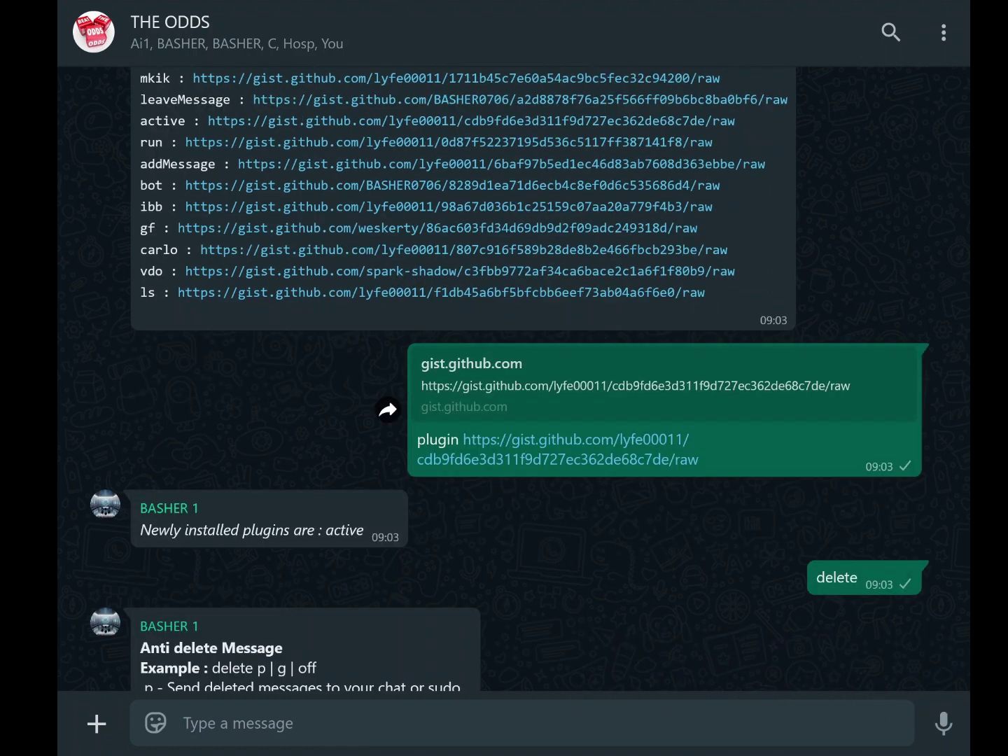
scroll(552, 596, down, 2)
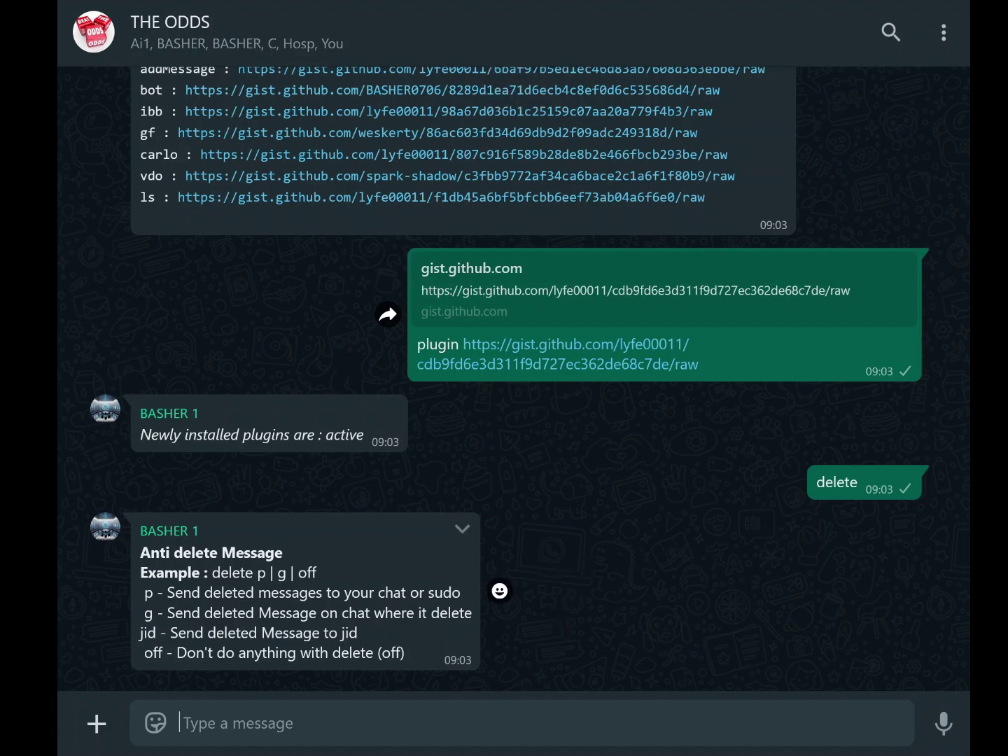
drag(145, 592, 463, 593)
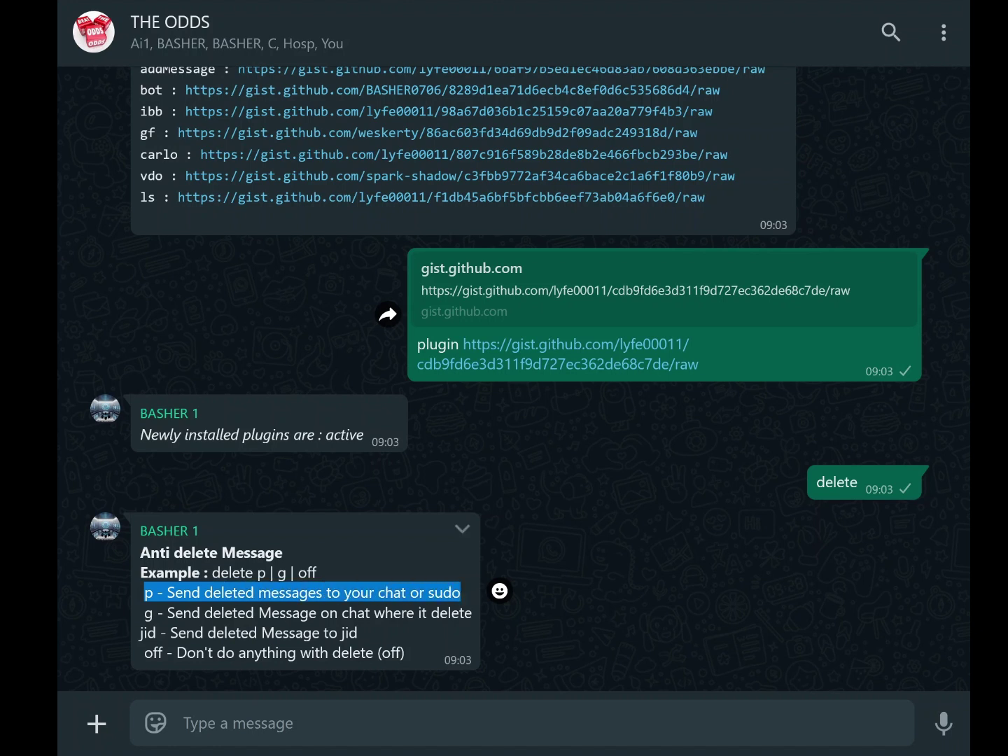
drag(146, 612, 474, 616)
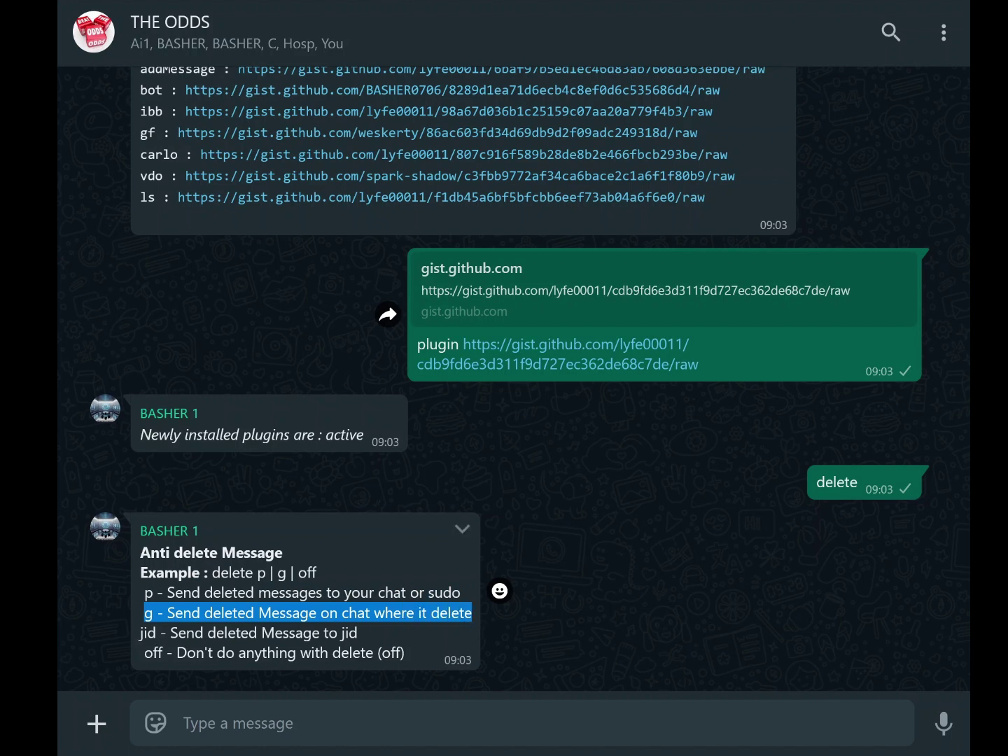
drag(142, 633, 359, 635)
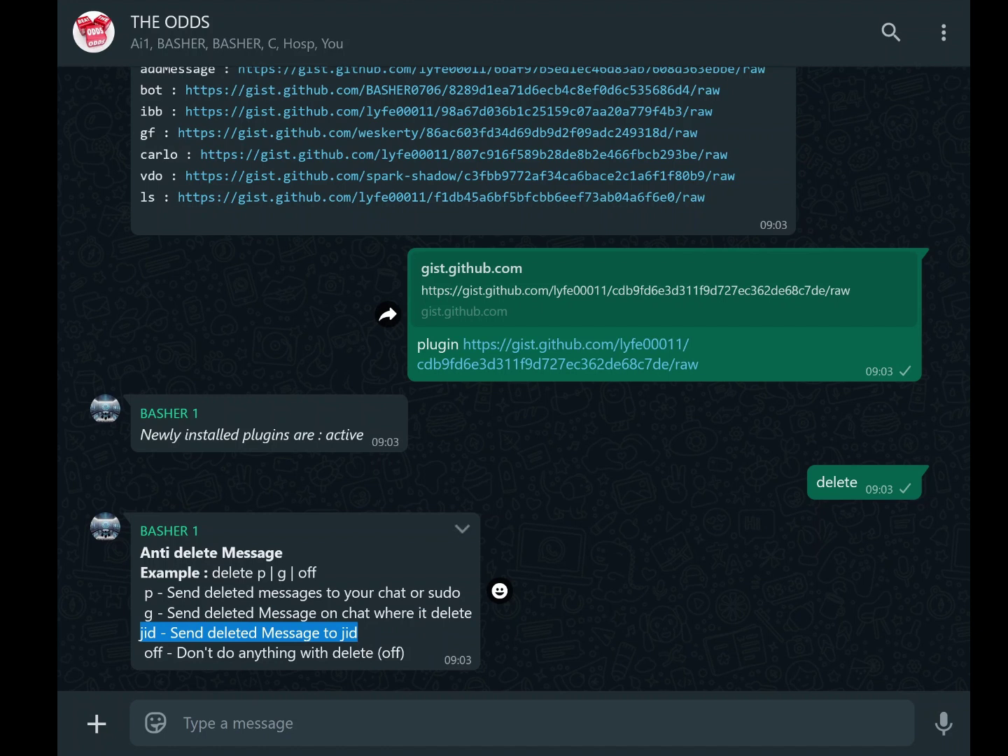
drag(144, 653, 407, 658)
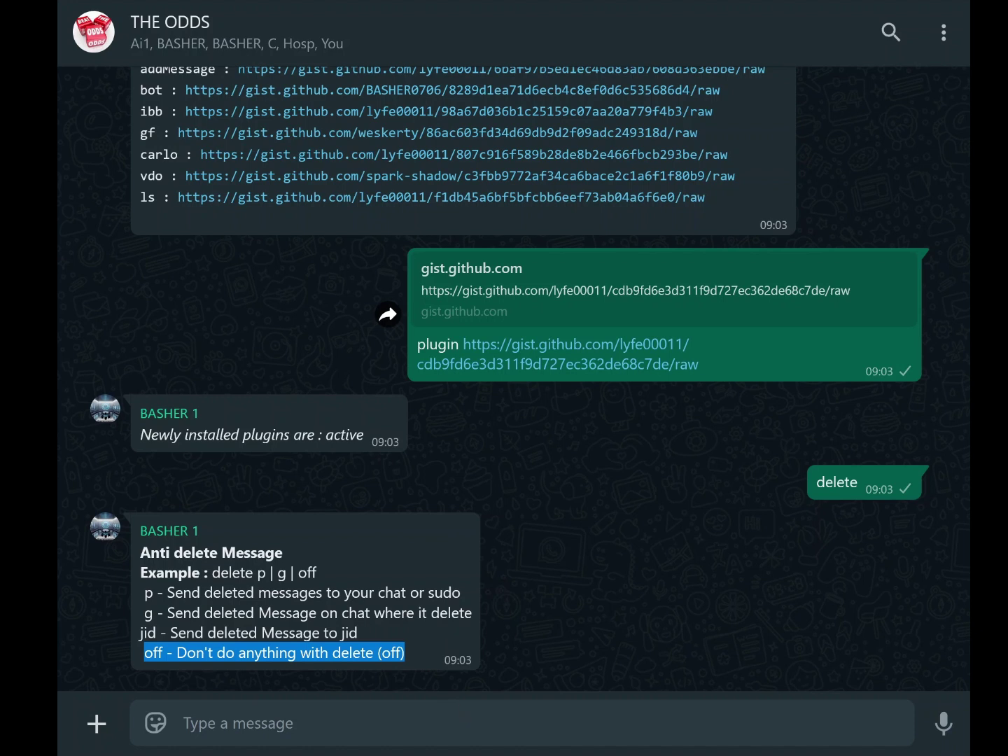
- Send "setvar ANTI_DELETE=p" so that deleted messages go to the own chat or sudo
click(180, 721)
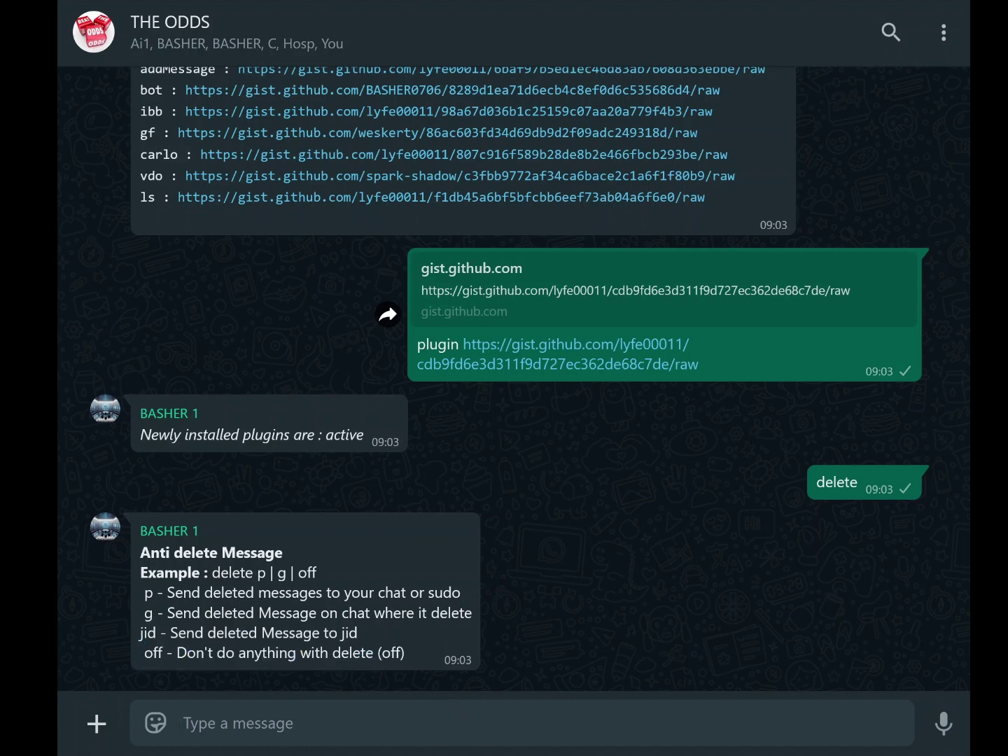
text(se)
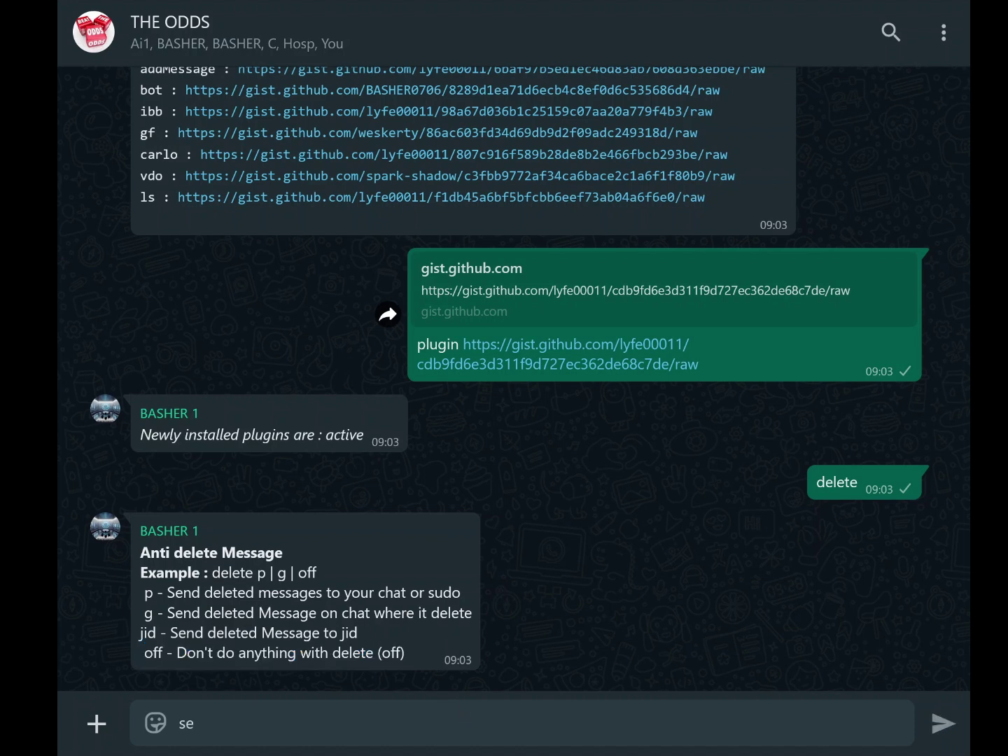
text(tvar)
key(Caps_Lock)
text(ANTI_DELETE)
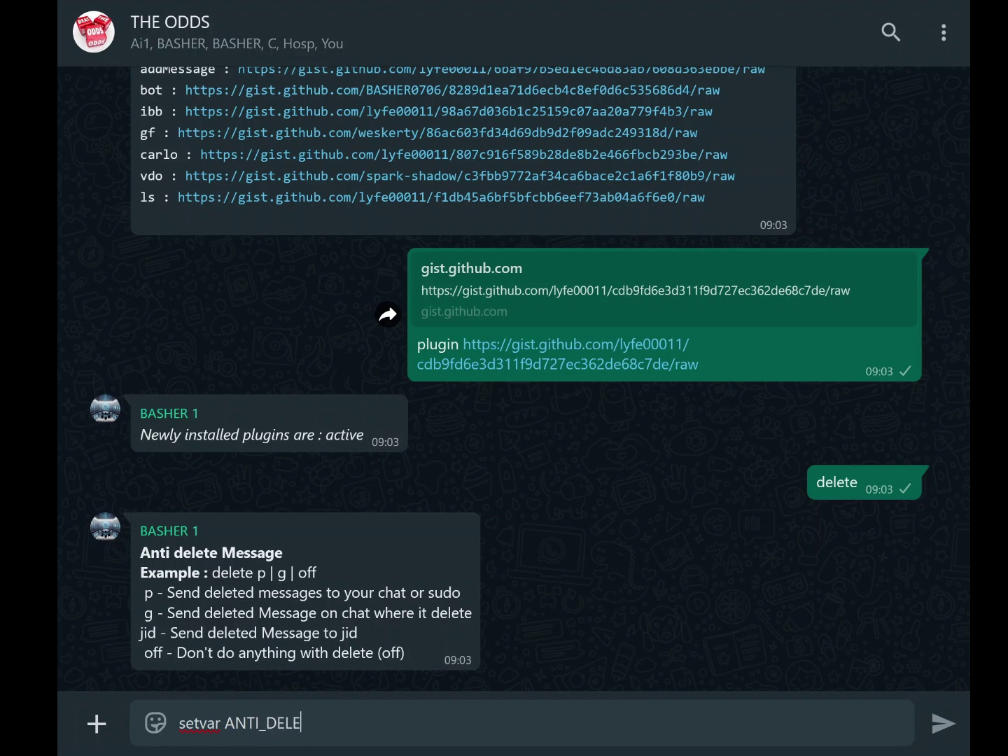
text(=)
key(Caps_Lock)
text(p)
key(Return)
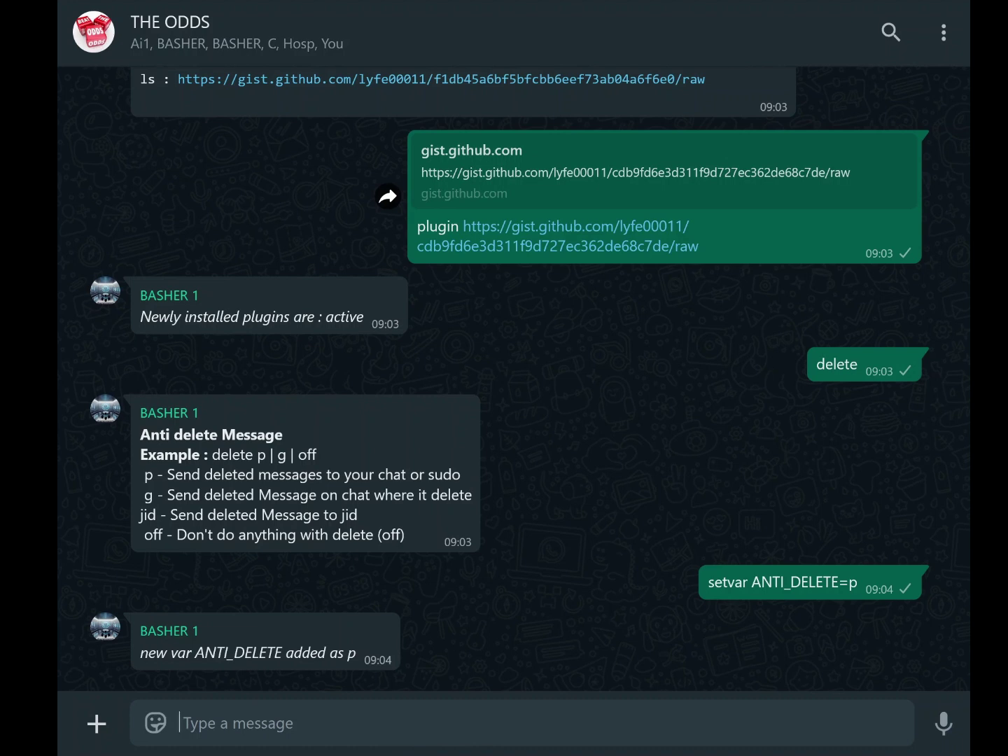
- Send "setsudo" to the group chat to request the command's usage example from the bot
text(set)
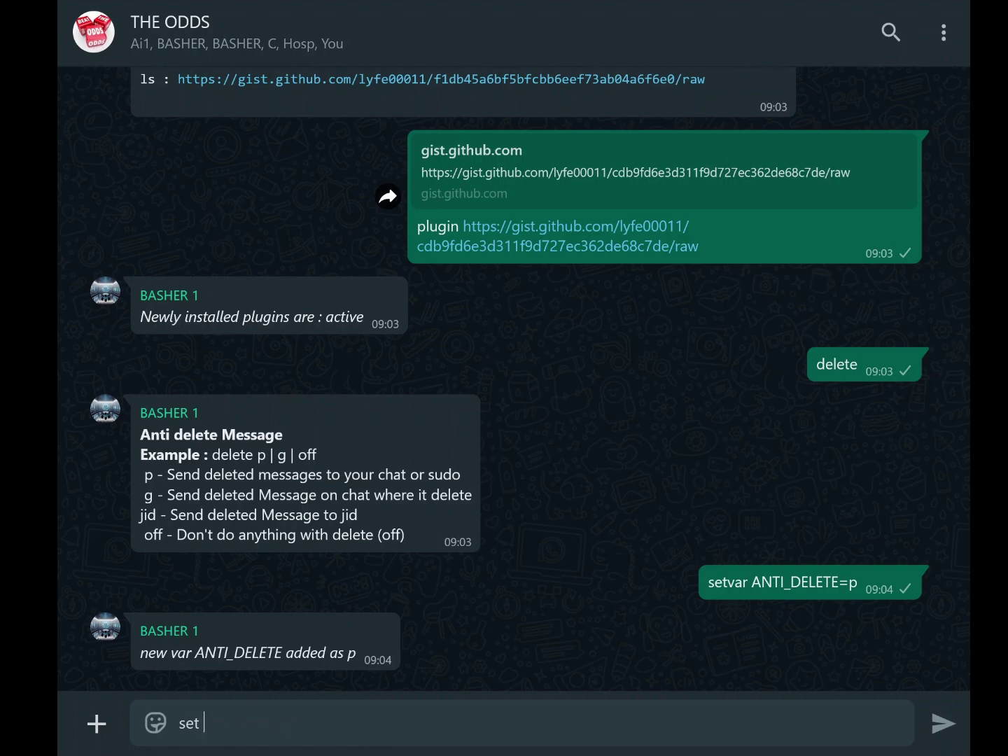
key(BackSpace)
text(sudo)
key(Return)
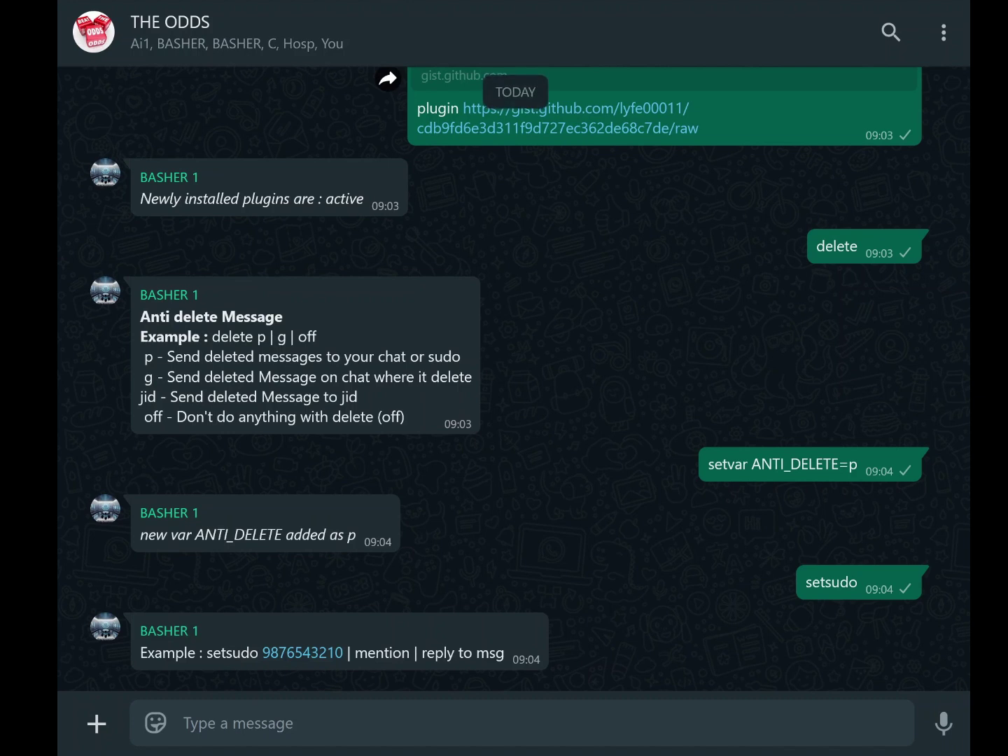
- Draft a setsudo command with a sample phone number, following the bot's example, and clear it unsent
text(se)
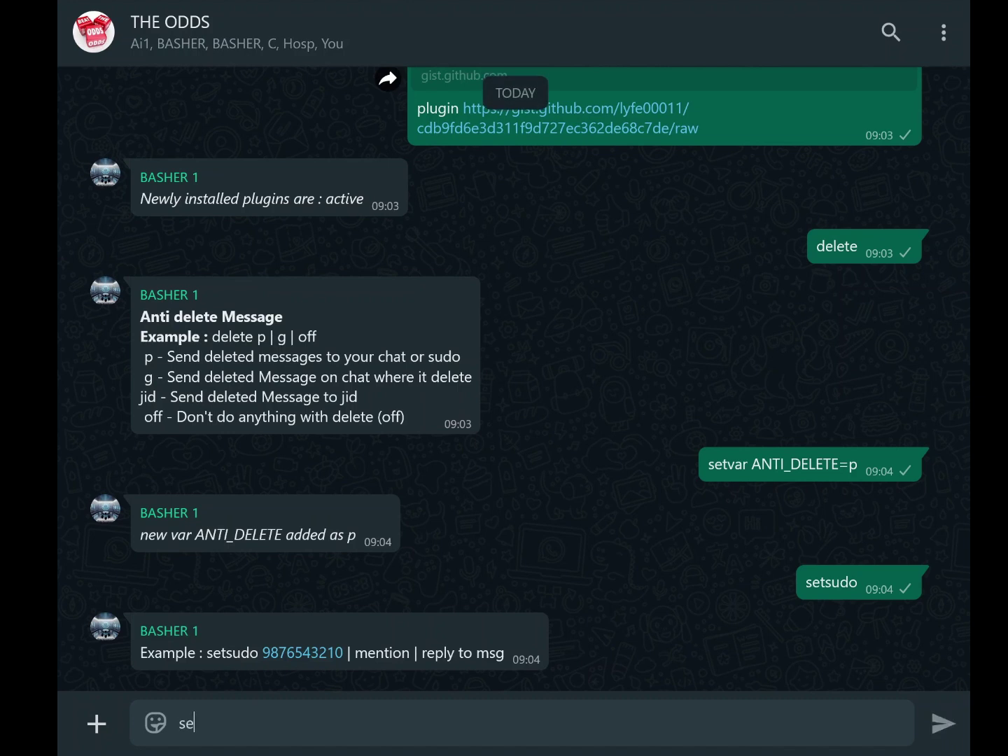
text(tsudo)
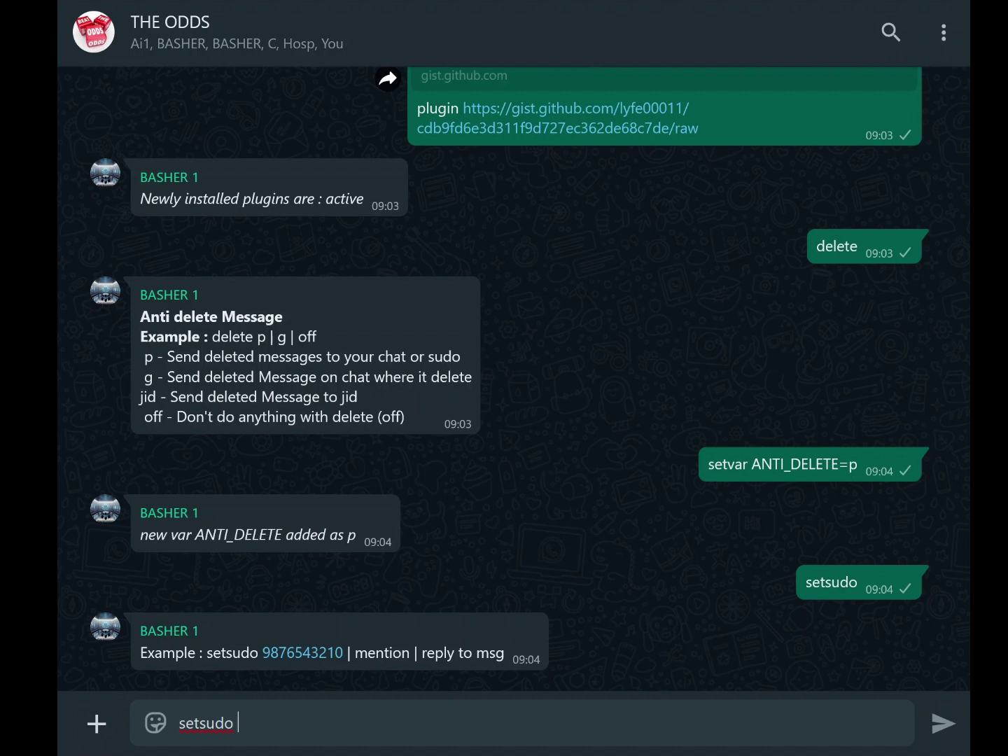
text(0123456789)
key(ctrl+a)
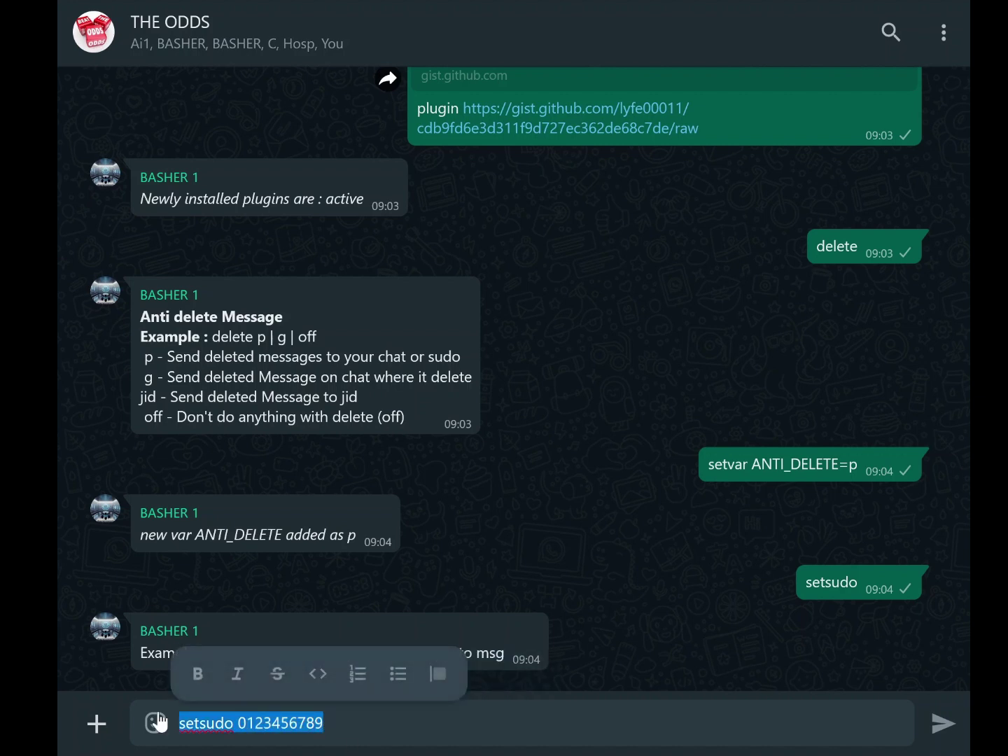
key(BackSpace)
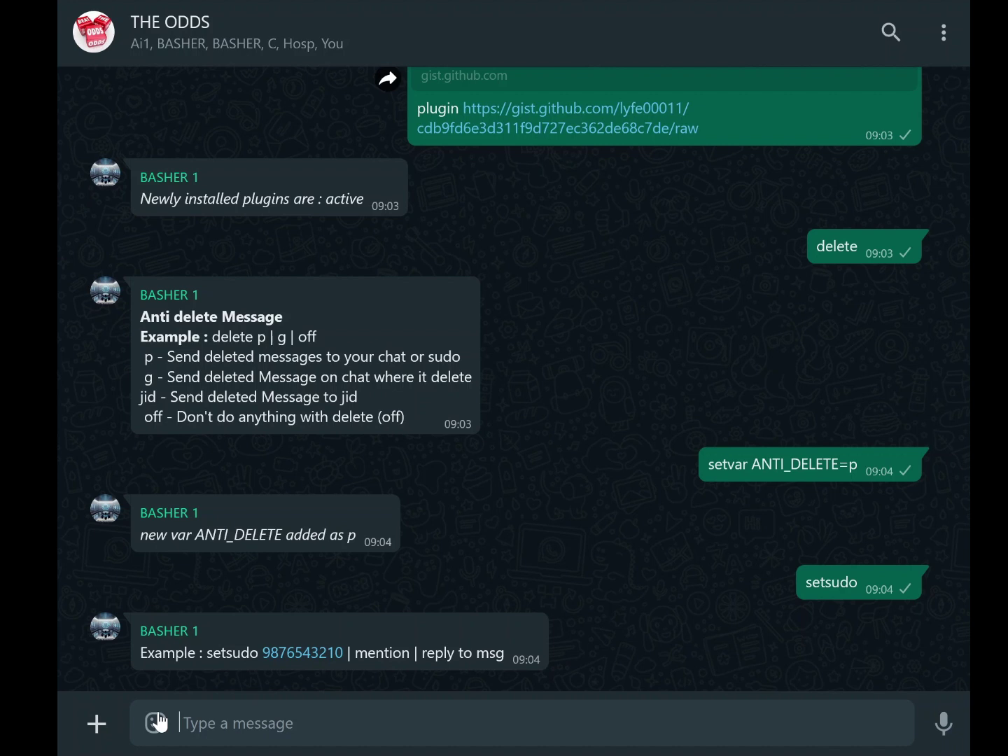
- Send "zushi ping" to allow the ping command in the group, and test it by sending "ping"
text(zushi)
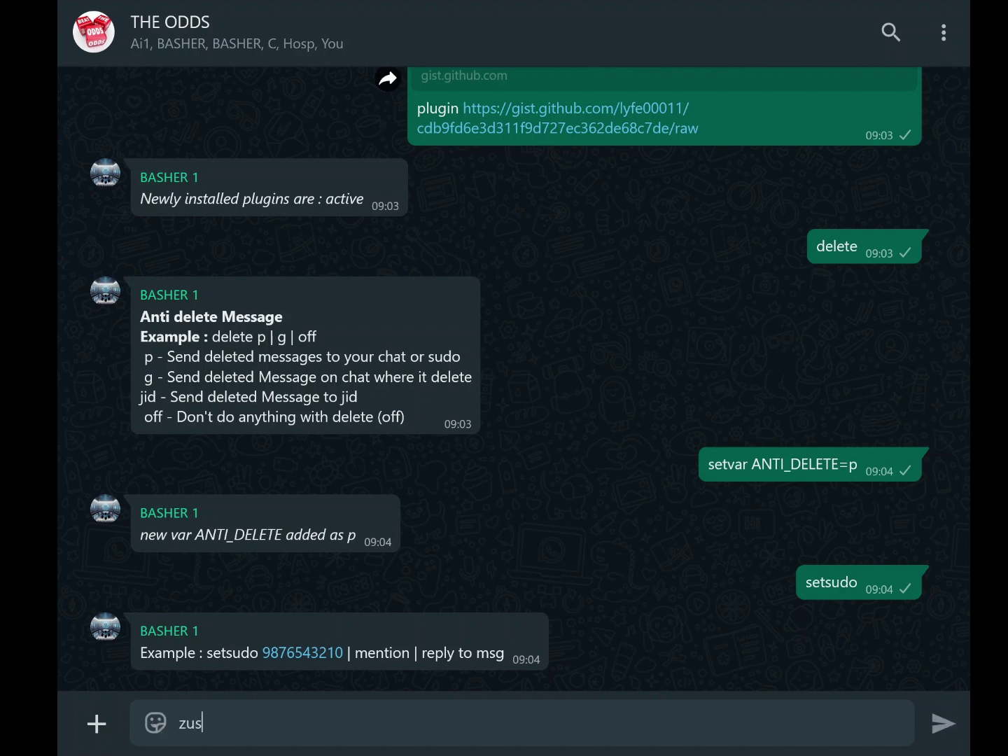
text( ping)
key(Return)
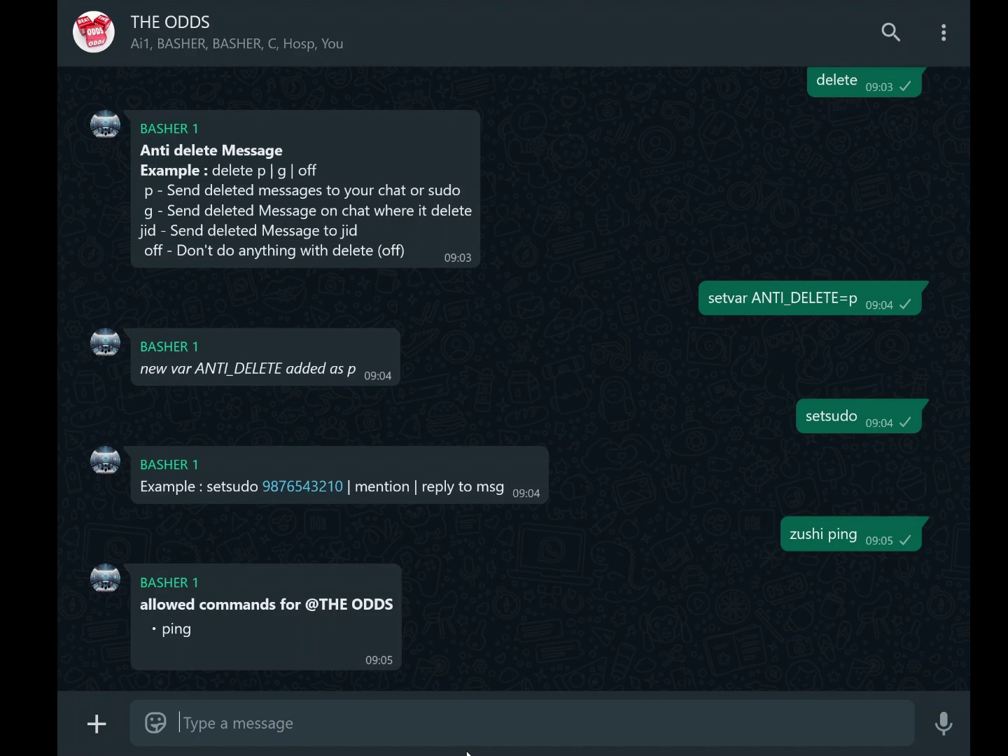
text(ping)
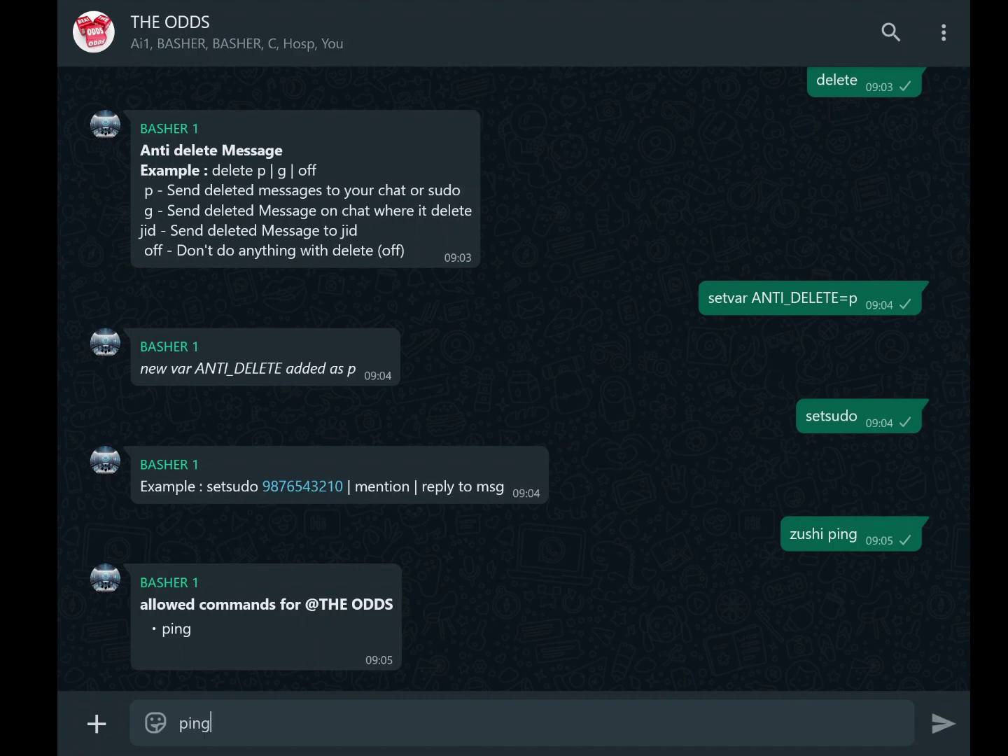
key(Return)
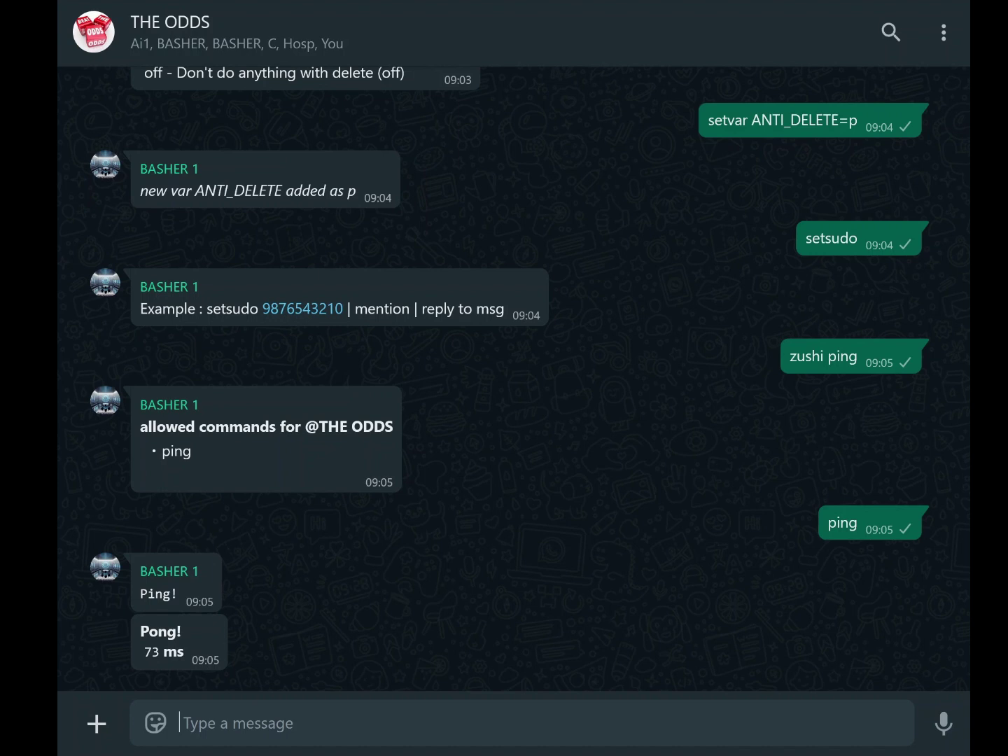
- Restart the bot by sending "reboot" to the group chat, and send "update" to check for a newer bot version
text(reboot)
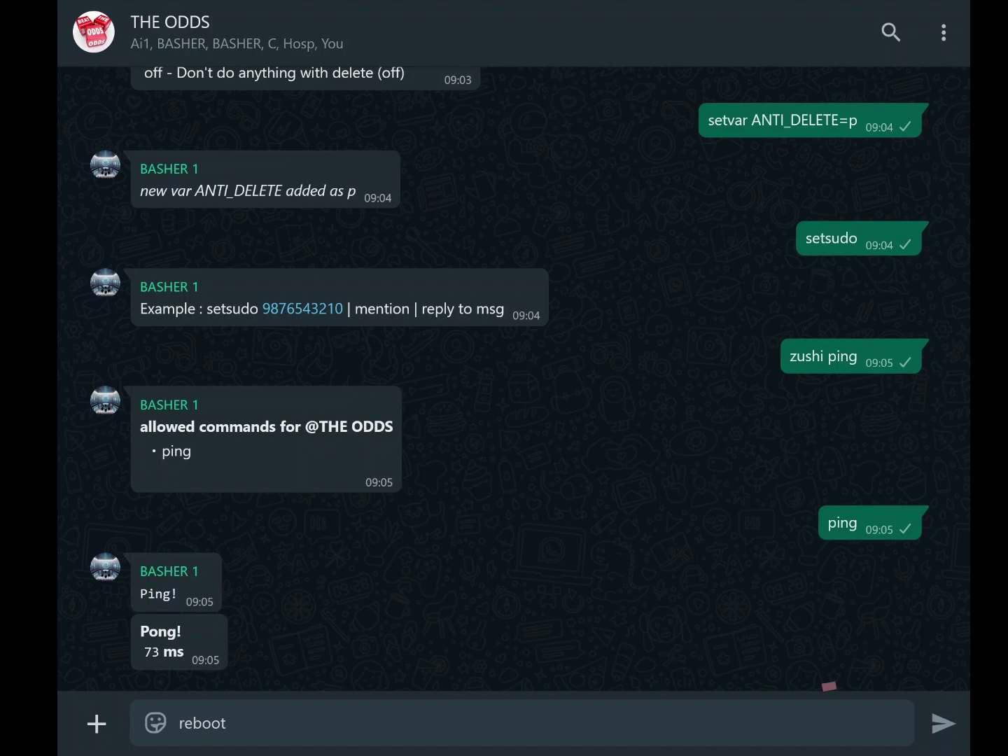
key(Return)
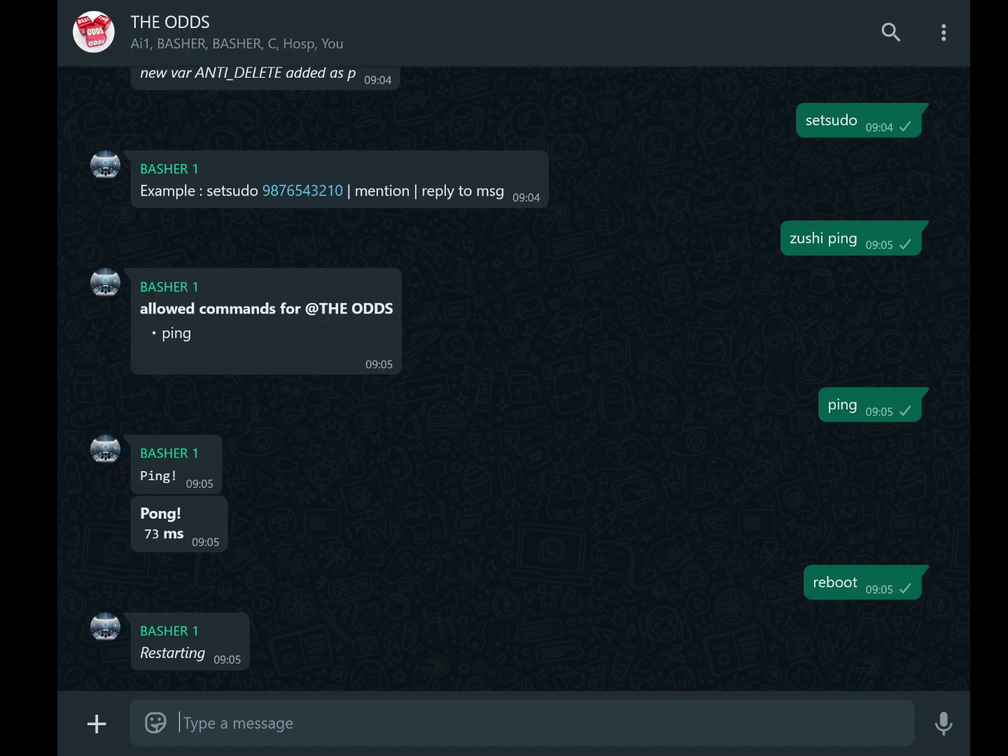
text(update)
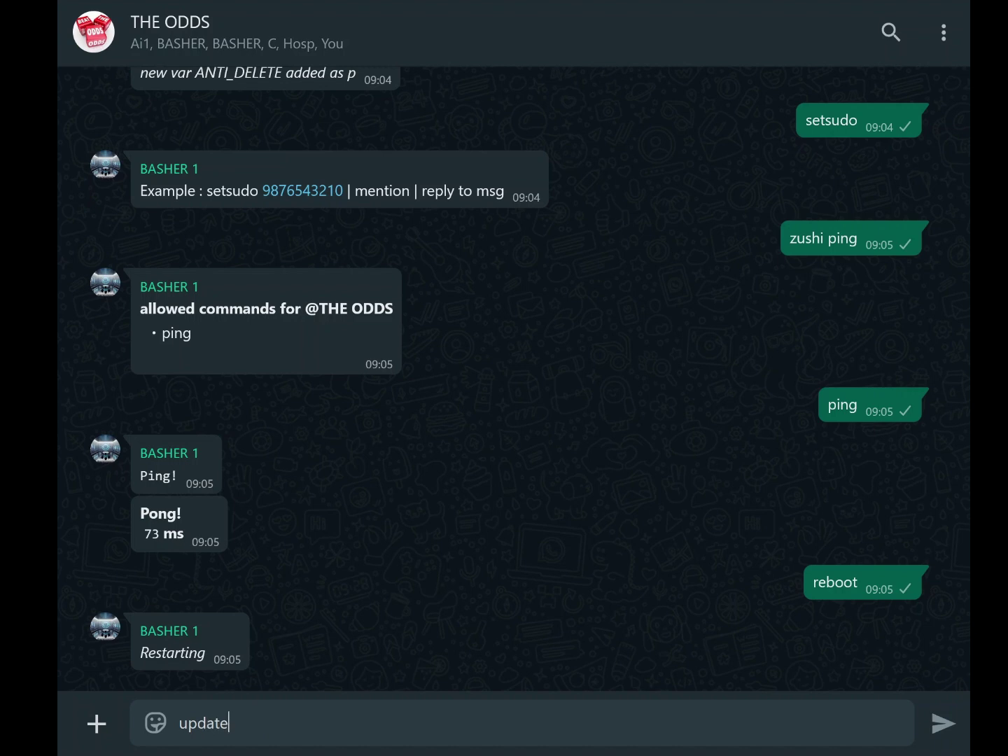
key(Return)
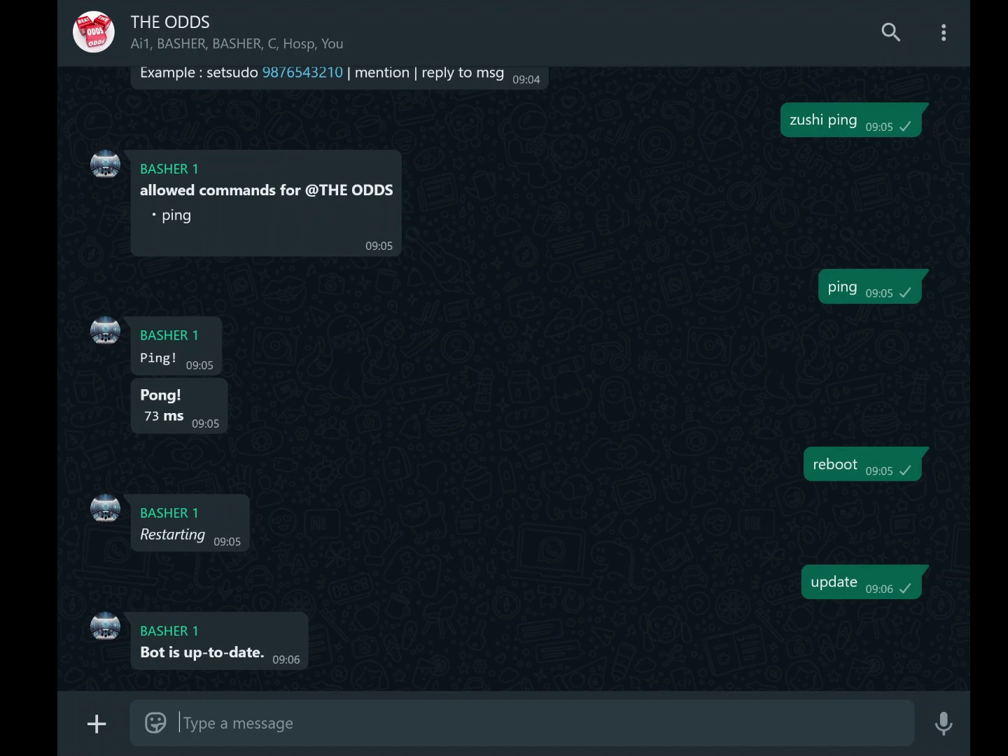
- Send "menu" to the group chat and look through the bot's command list as far as the Group section
key(Return)
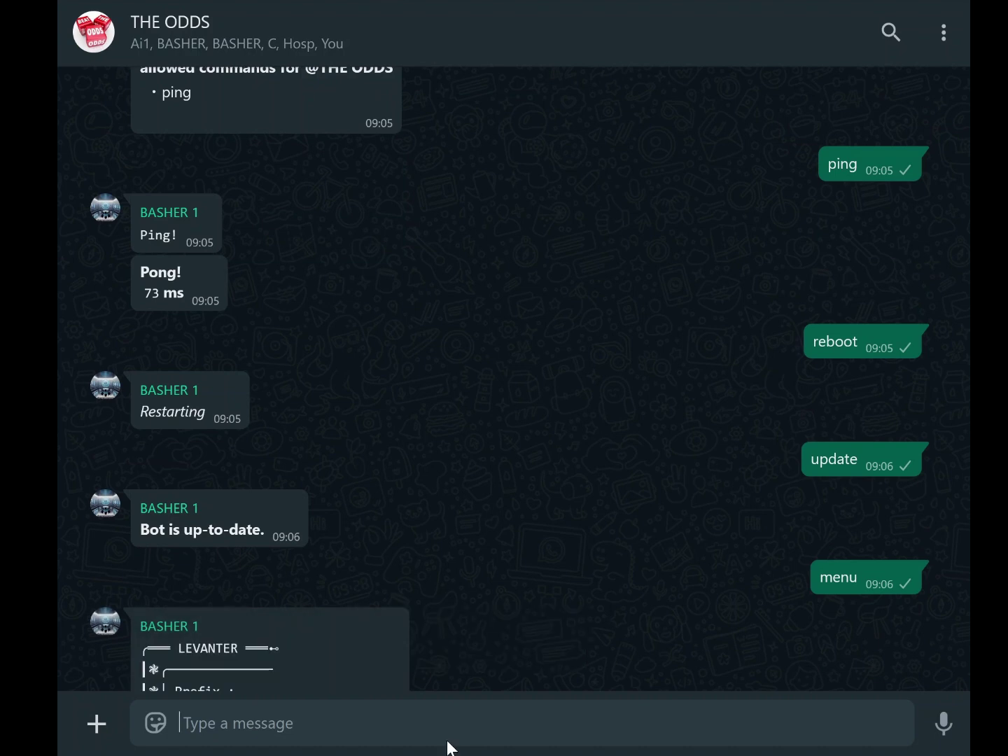
scroll(350, 595, down, 5)
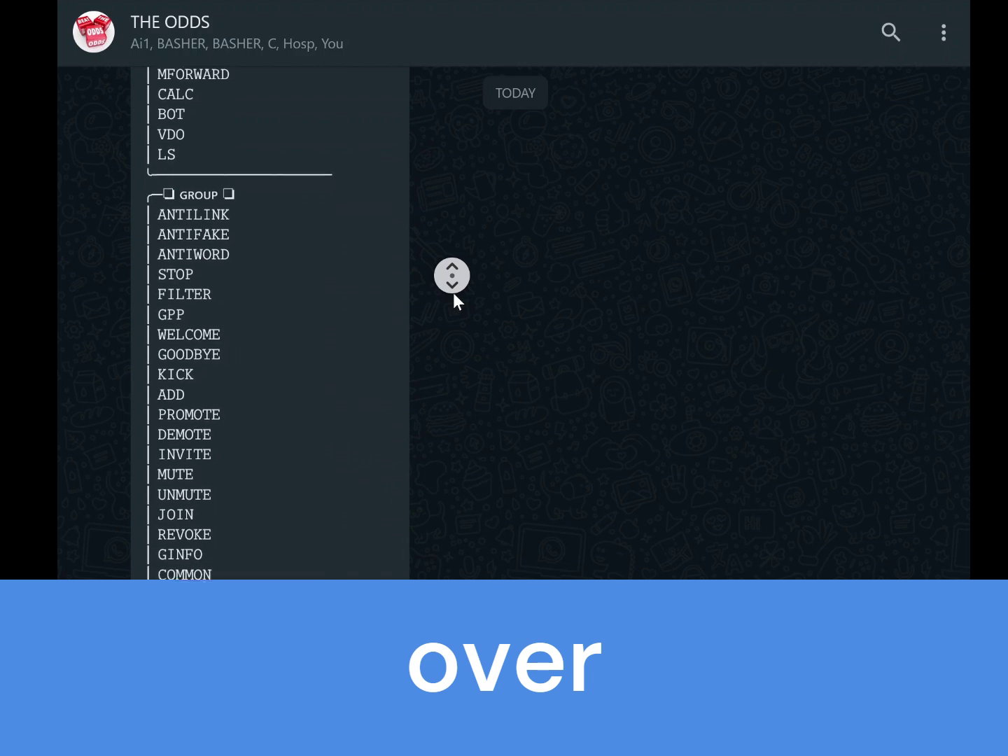
middle_click(452, 293)
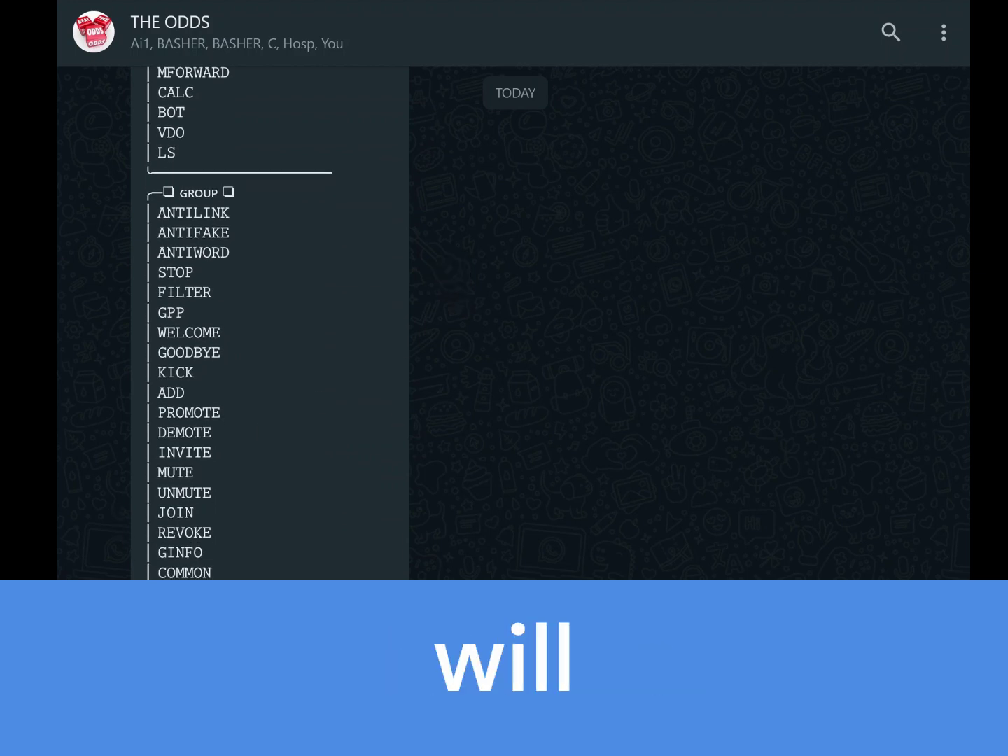